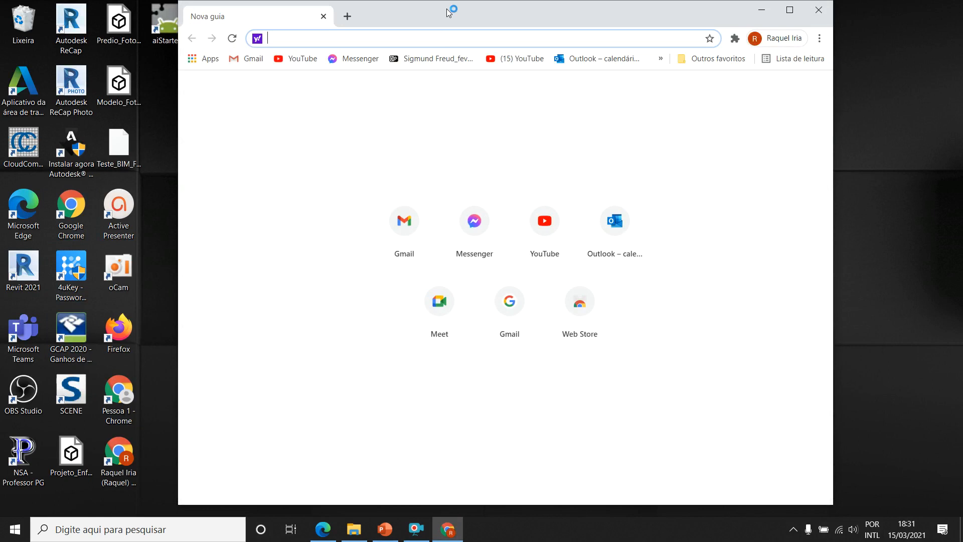
Maximize the browser window.
double_click(432, 16)
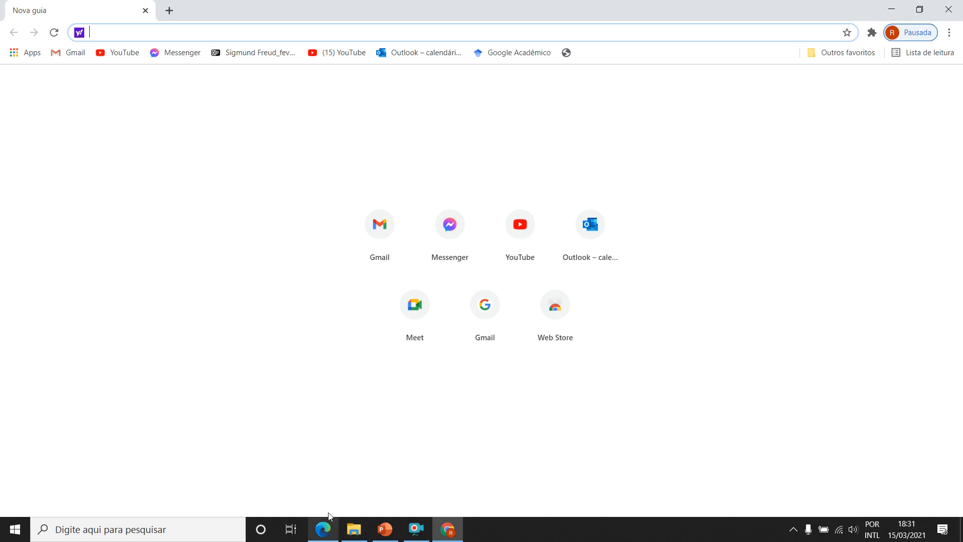
type("app")
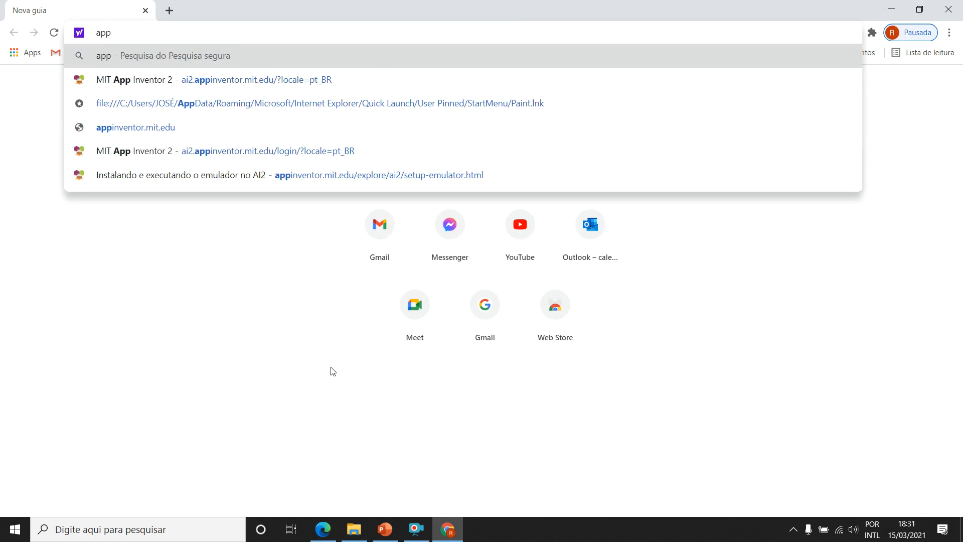
key("BackSpace")
key("BackSpace")
key("BackSpace")
key("Escape")
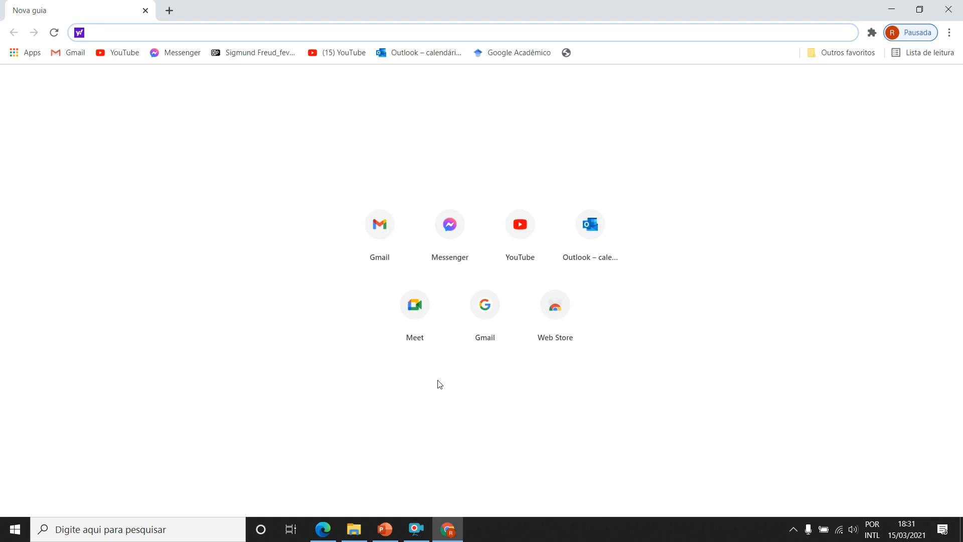
type("www.googl")
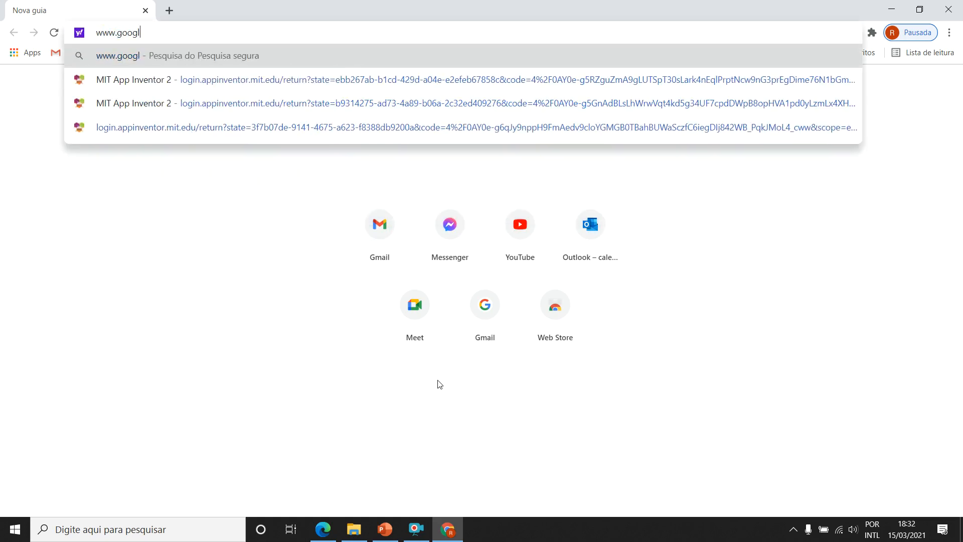
type("e.com")
key("Return")
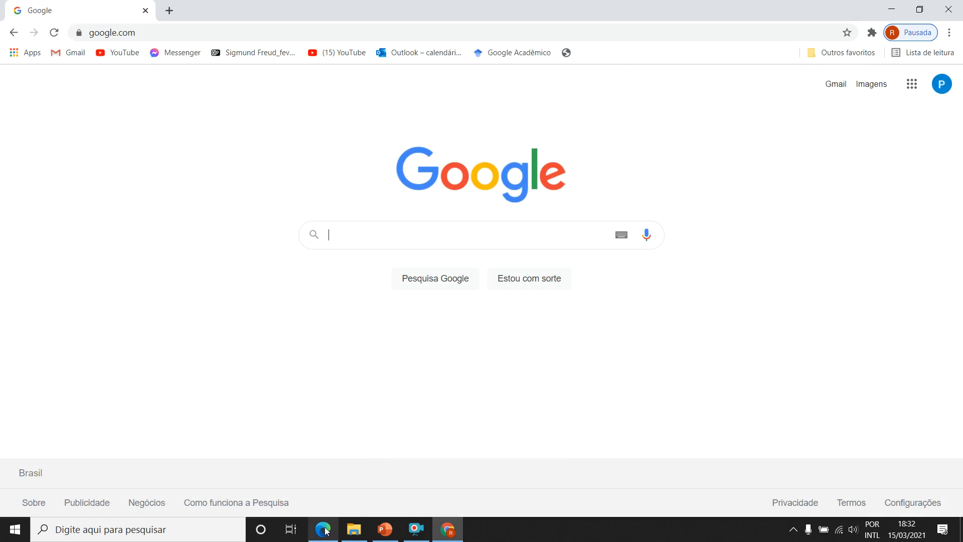
Search Google for "mit app inventor".
mouse_move(325, 531)
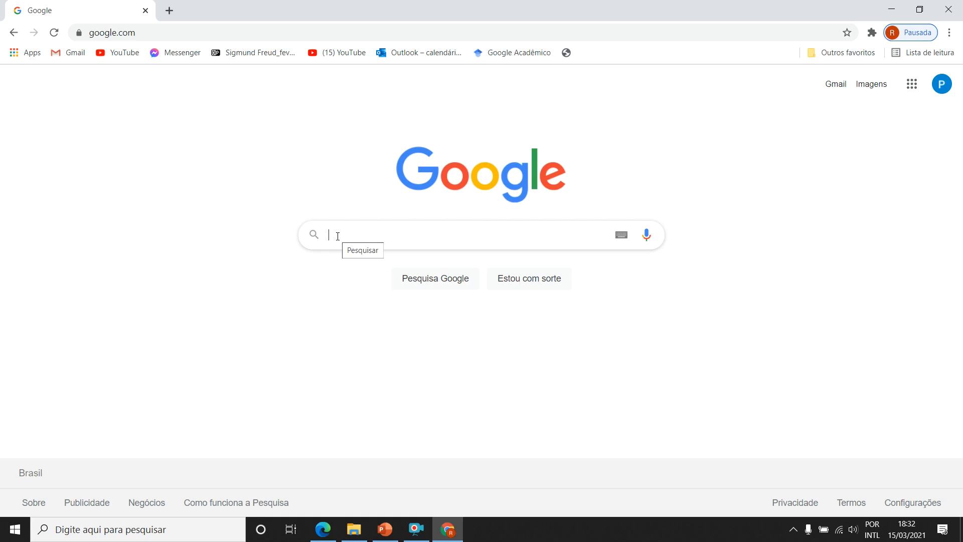
type("a")
key("BackSpace")
type("mit app")
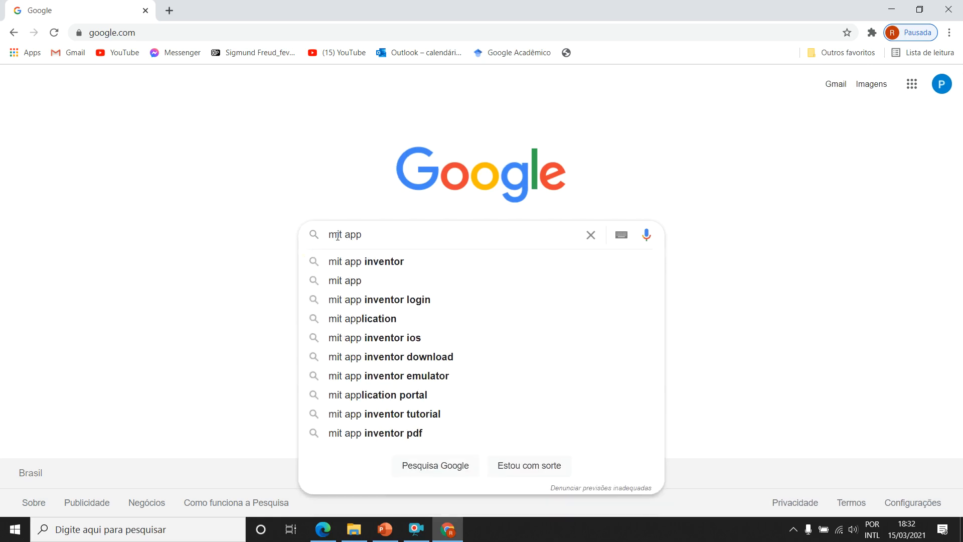
key("Down")
key("Return")
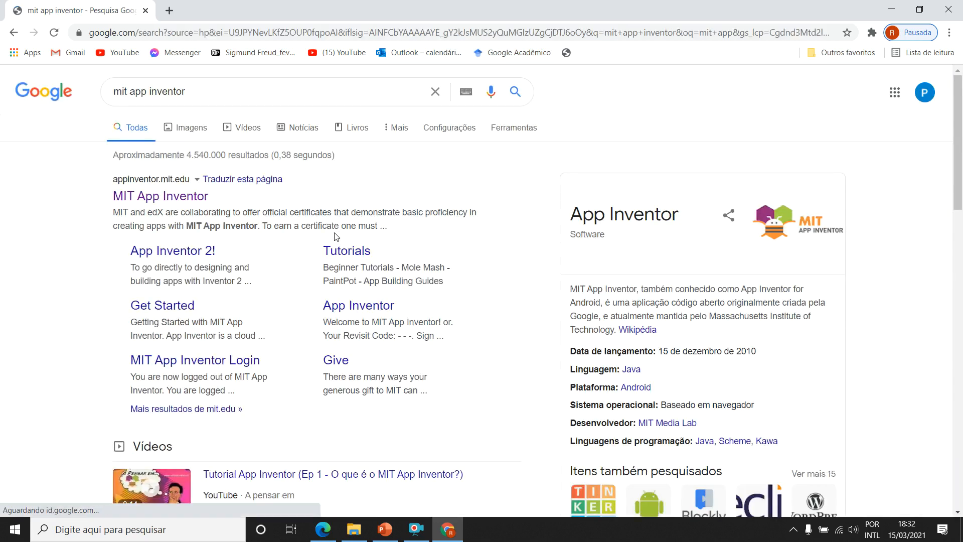
Open the official MIT App Inventor site from the search results and launch its app creation environment.
scroll(207, 216, "down", 4)
scroll(207, 216, "down", 8)
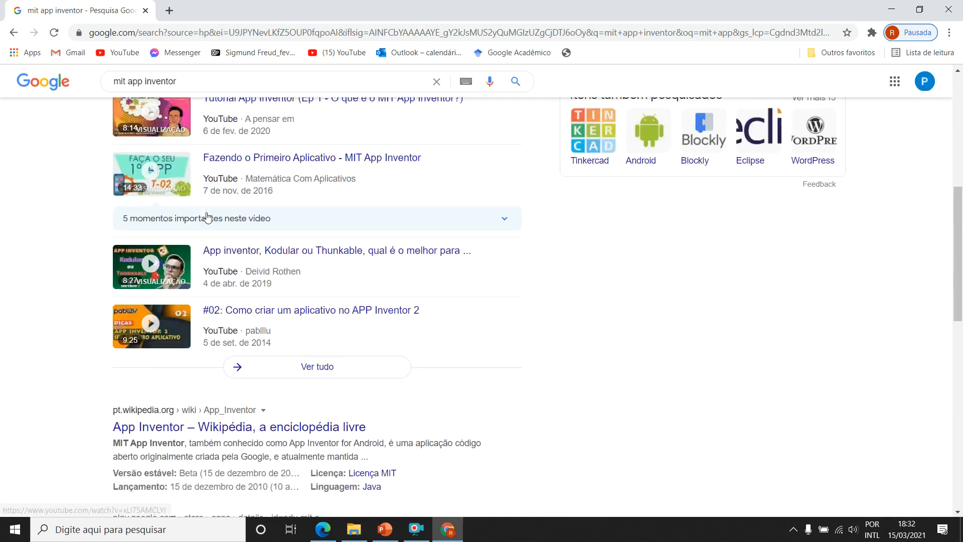
scroll(207, 216, "down", 2)
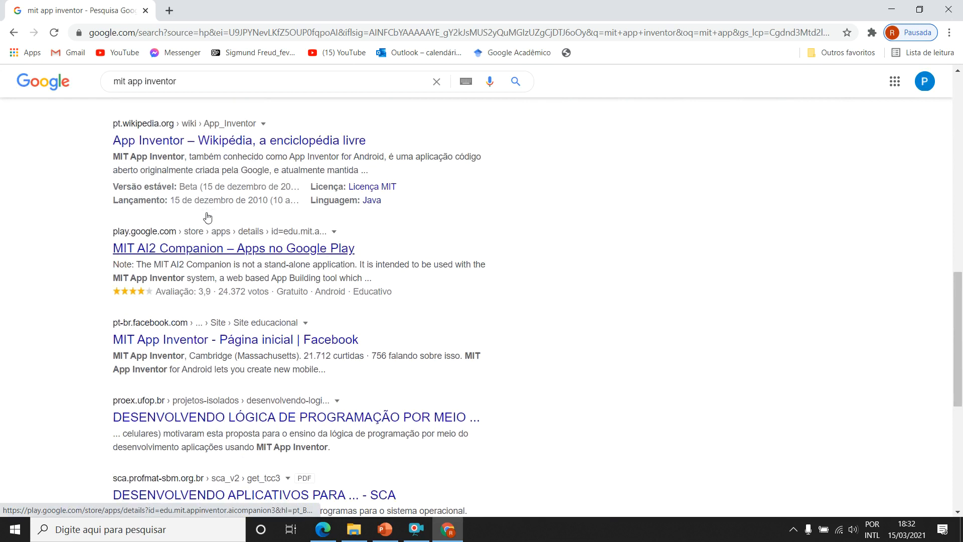
scroll(207, 217, "up", 14)
left_click(145, 201)
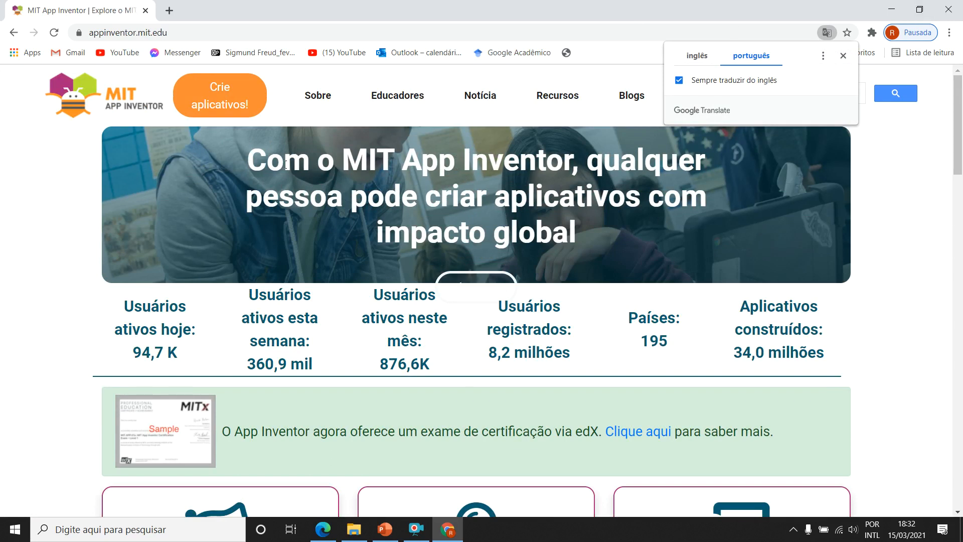
left_click(228, 101)
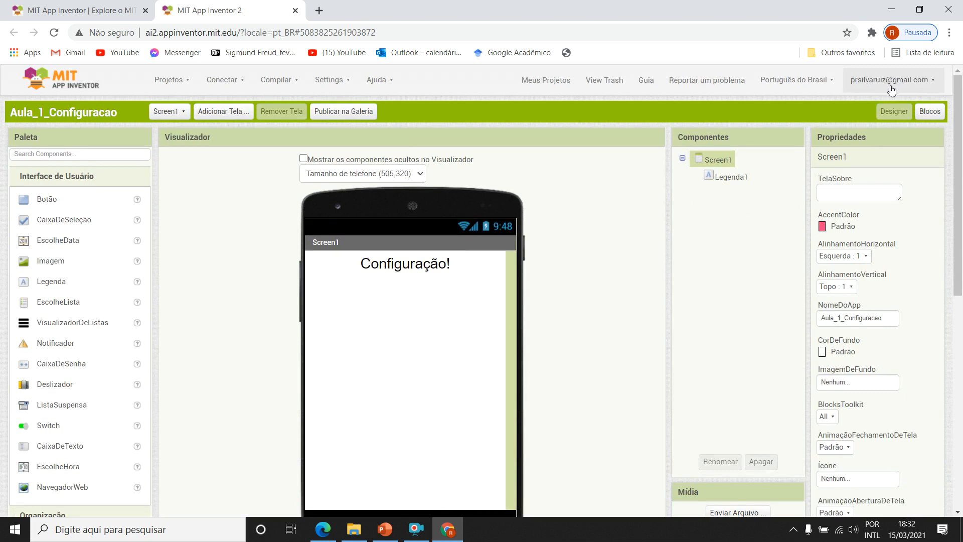
Switch the App Inventor interface language to English and back to Português do Brasil.
left_click(809, 82)
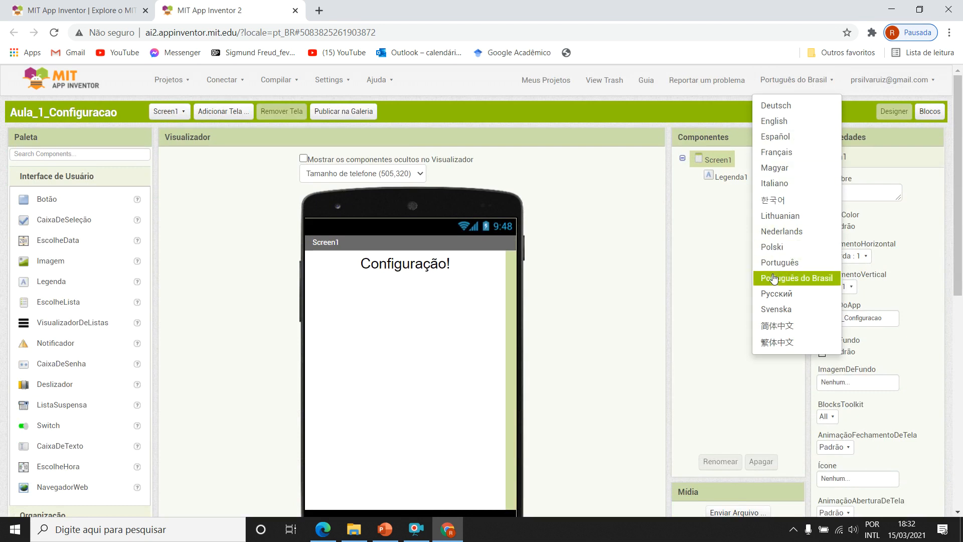
left_click(785, 121)
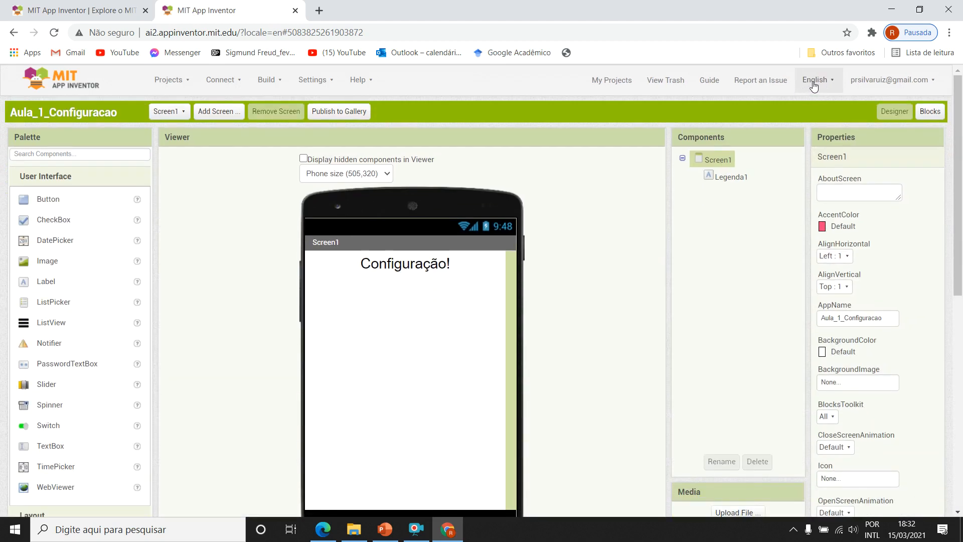
left_click(813, 82)
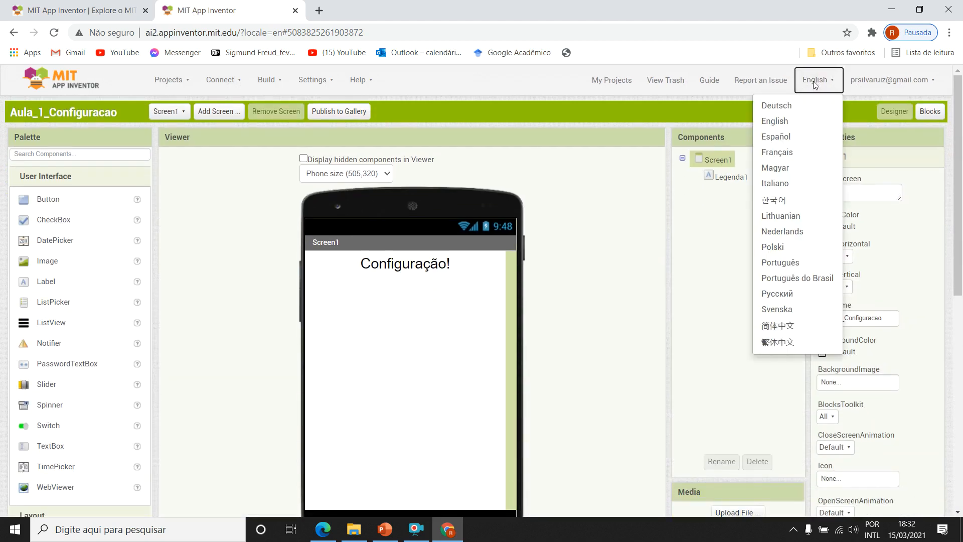
left_click(782, 279)
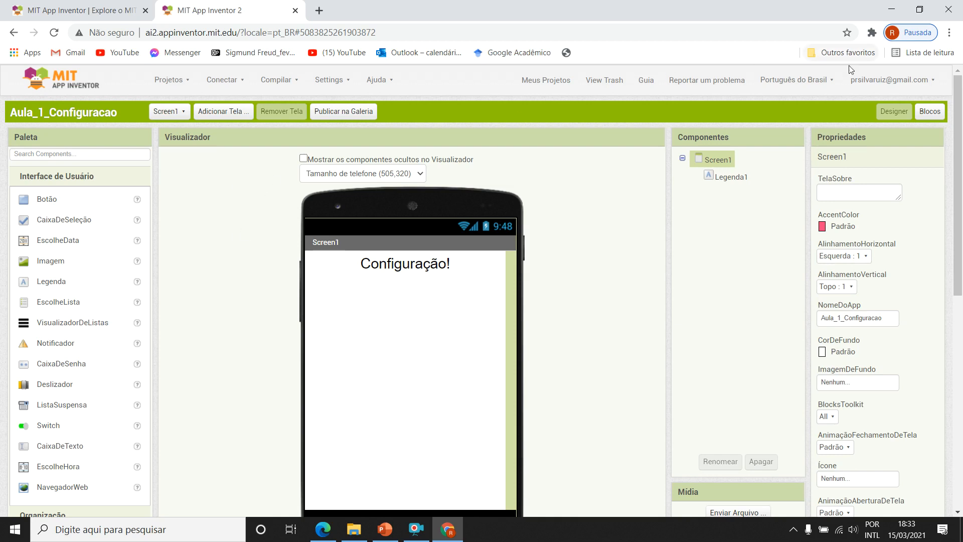
Go to the list of own projects and create a new project named Aula_Introdutoria.
left_click(170, 80)
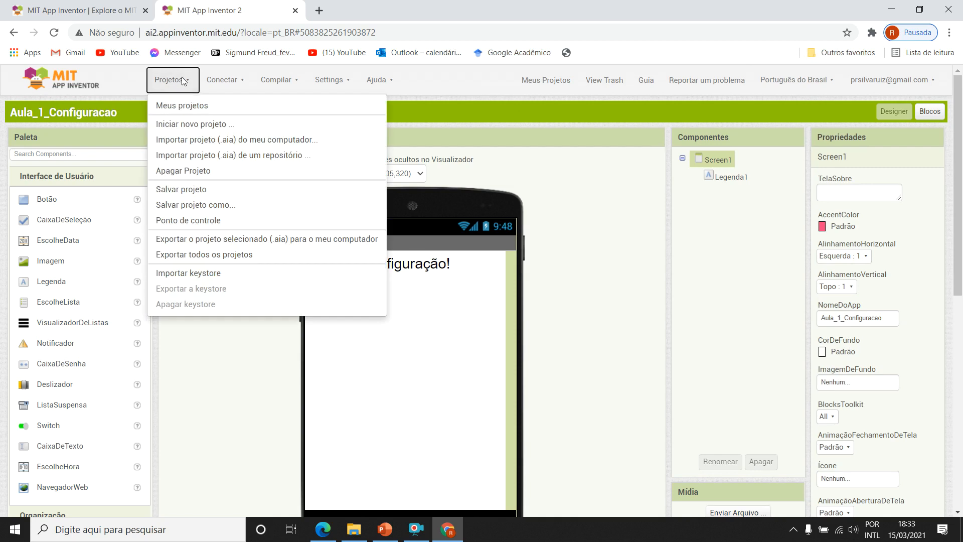
left_click(182, 106)
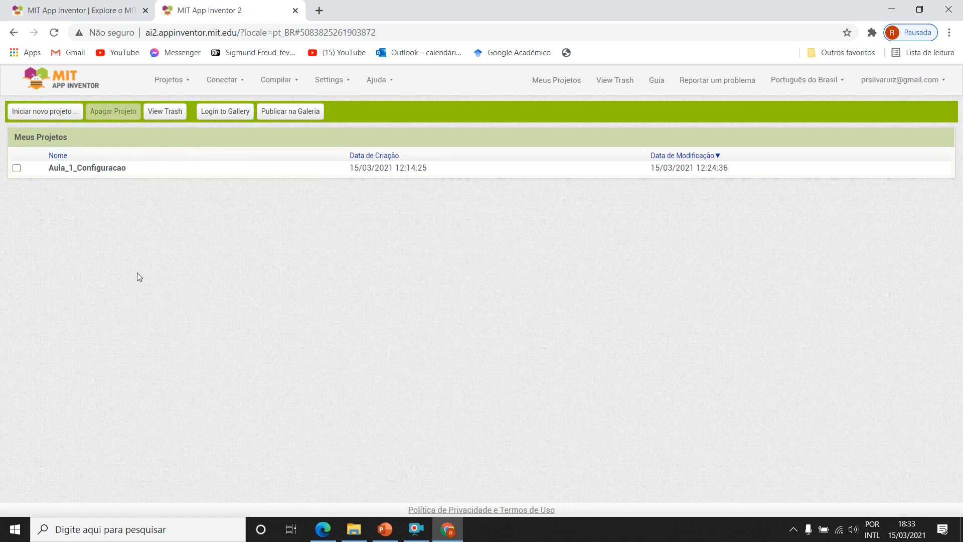
left_click(39, 114)
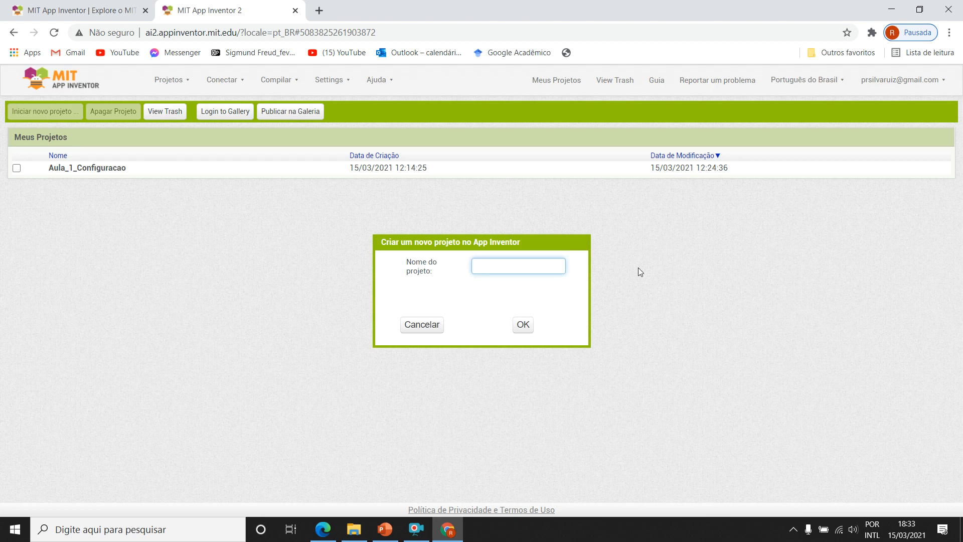
type("Aula_Intor")
key("BackSpace")
key("BackSpace")
key("BackSpace")
type("trodutoria")
key("BackSpace")
type("_")
left_click(524, 324)
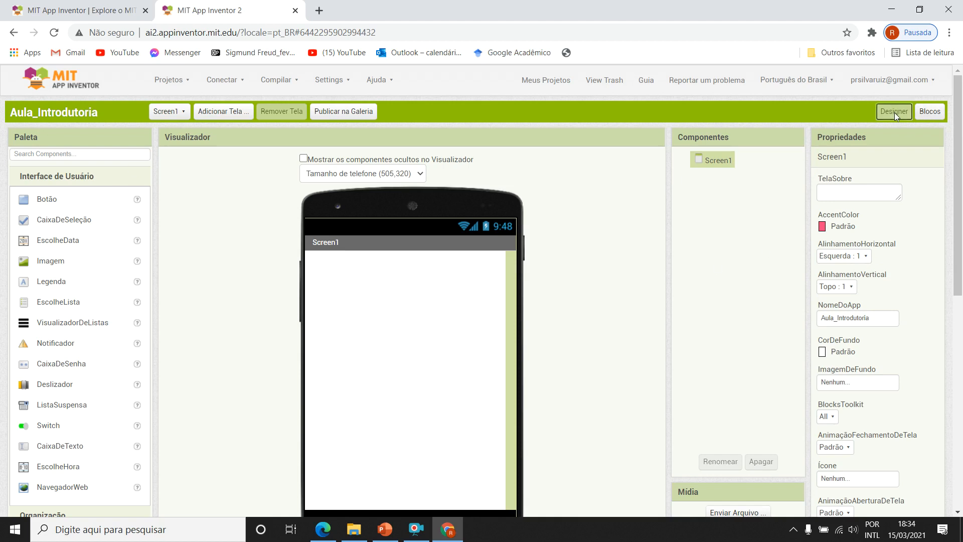
Look at the project's Blocks editor and return to the Designer view.
left_click(929, 111)
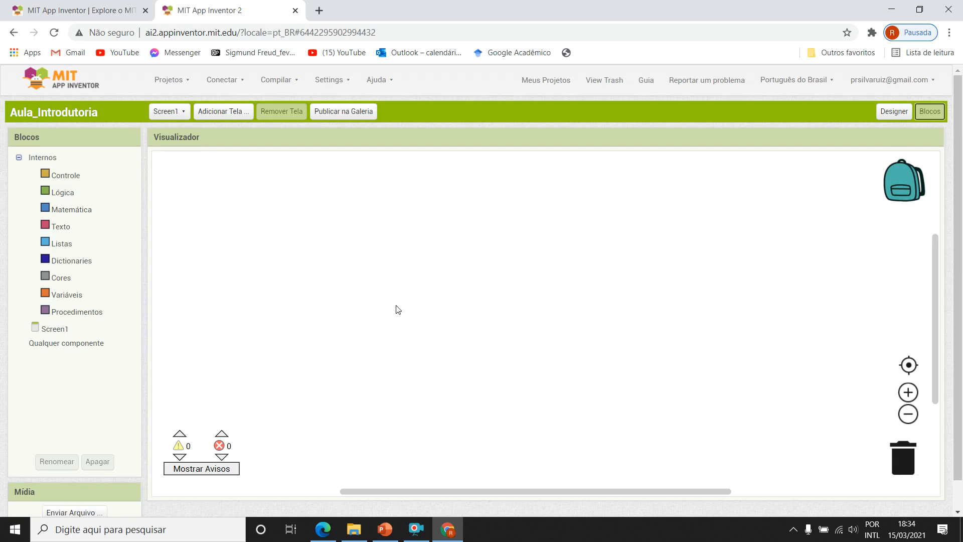
left_click(896, 115)
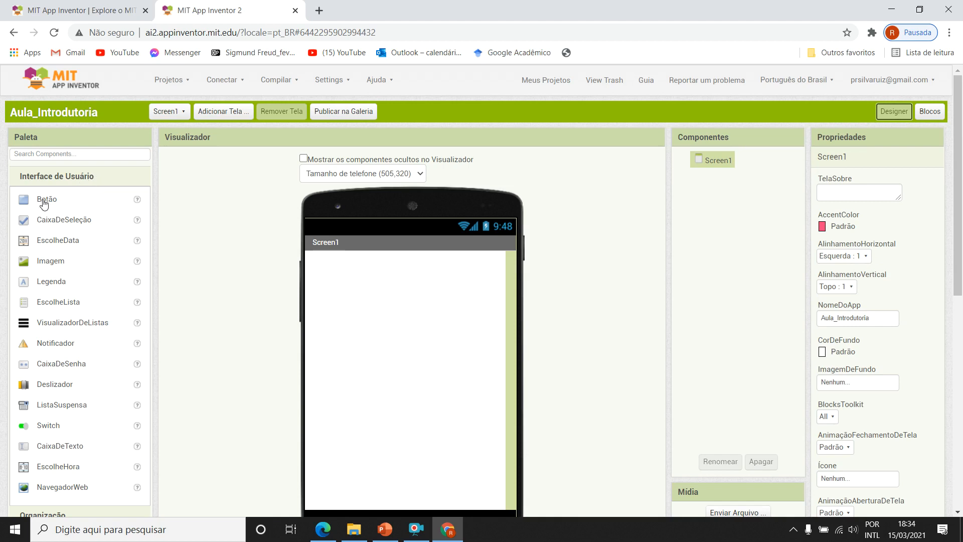
View the help descriptions of the user interface components from Botão down to EscolheLista.
left_click(137, 202)
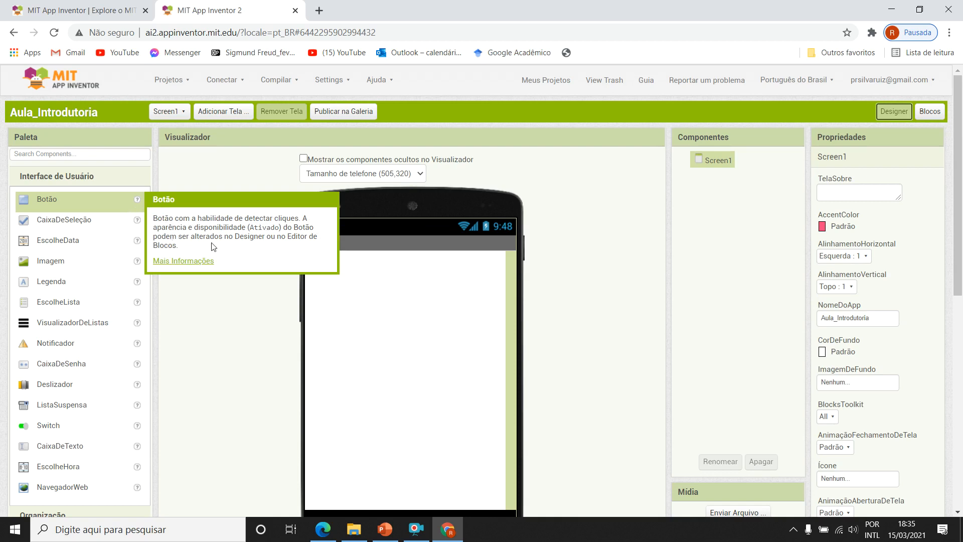
left_click(137, 222)
left_click(135, 243)
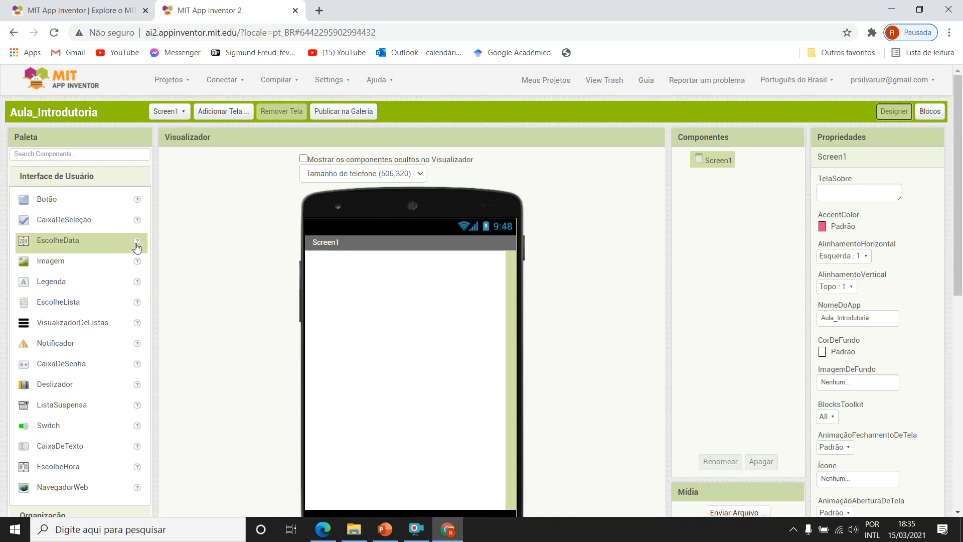
left_click(136, 261)
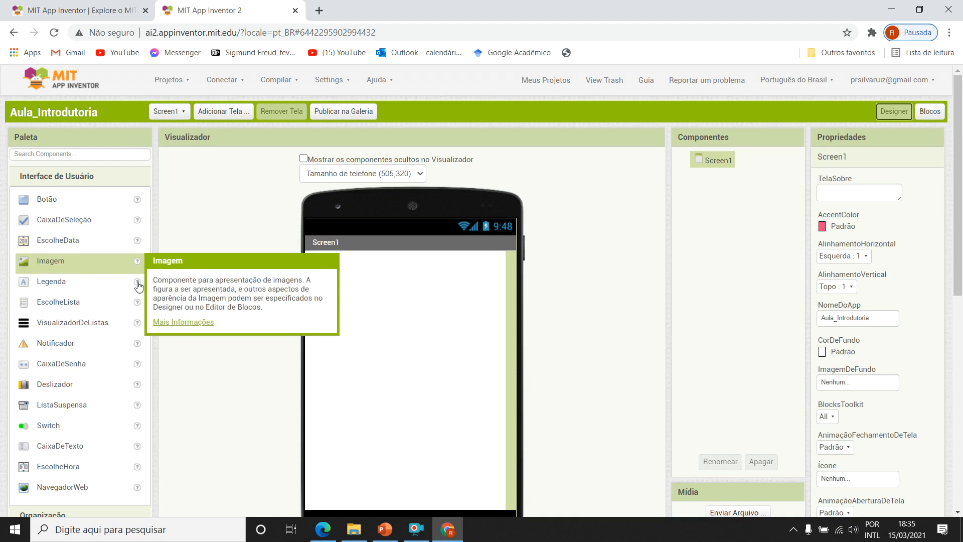
left_click(136, 281)
left_click(136, 303)
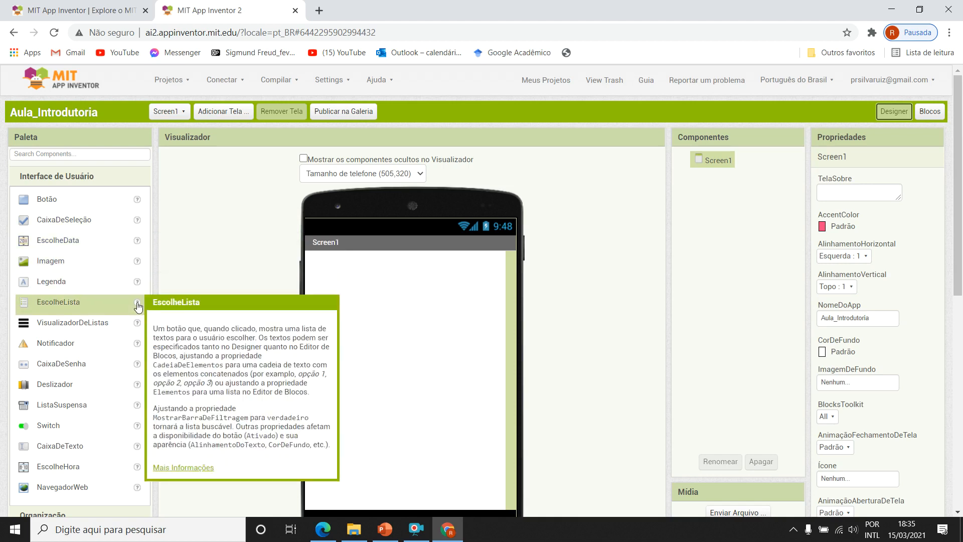
Look through the Interface de Usuário components, selecting each in turn from Botão to VisualizadorDeListas.
left_click(54, 204)
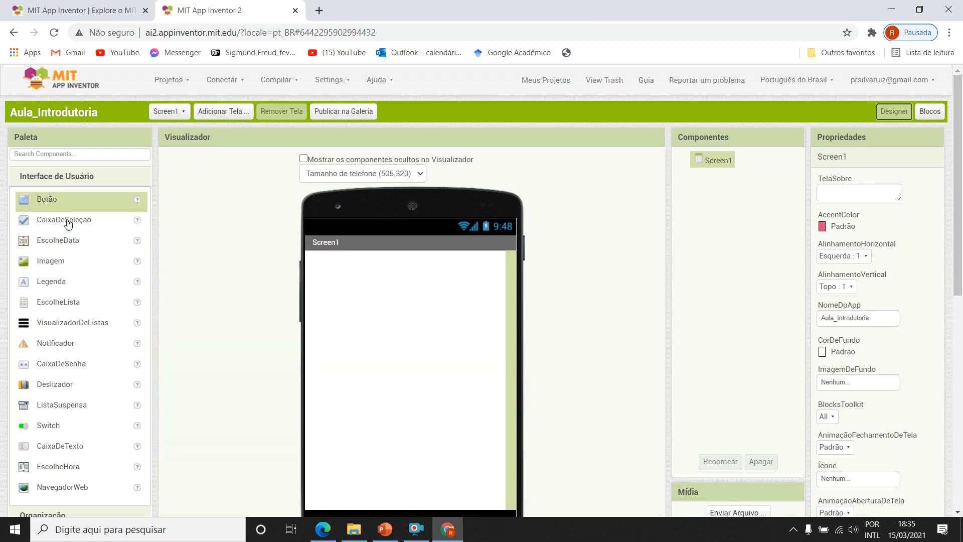
left_click(66, 223)
left_click(73, 244)
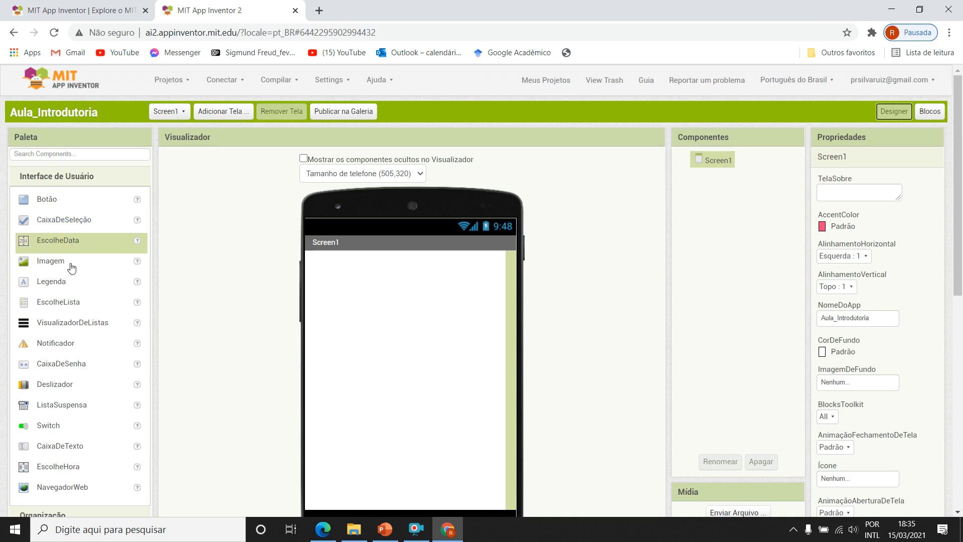
left_click(71, 265)
left_click(71, 287)
left_click(73, 306)
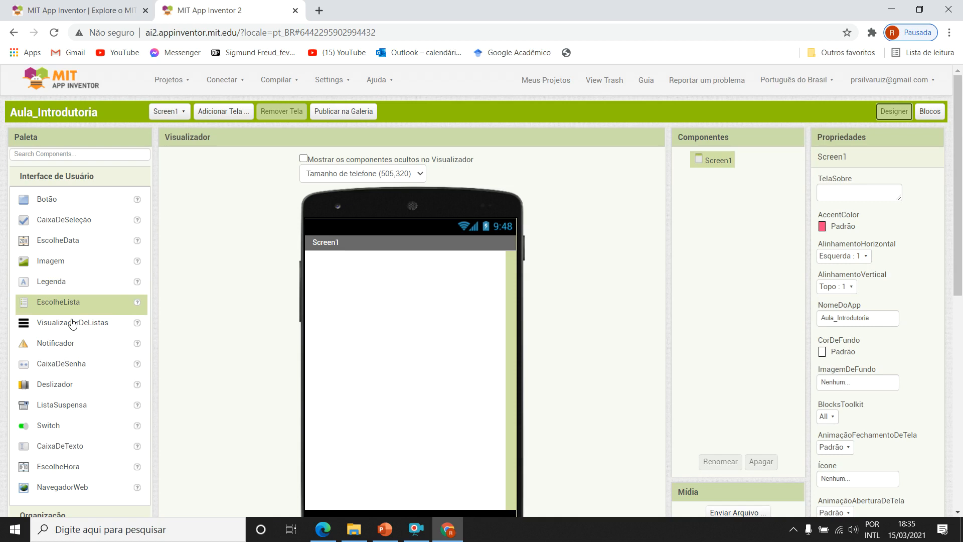
left_click(73, 323)
scroll(75, 326, "down", 2)
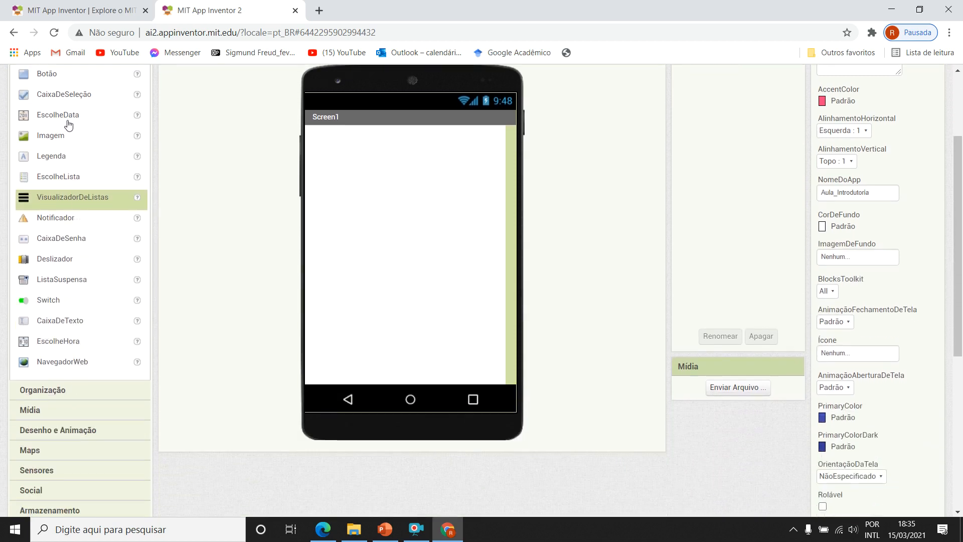
scroll(86, 262, "up", 2)
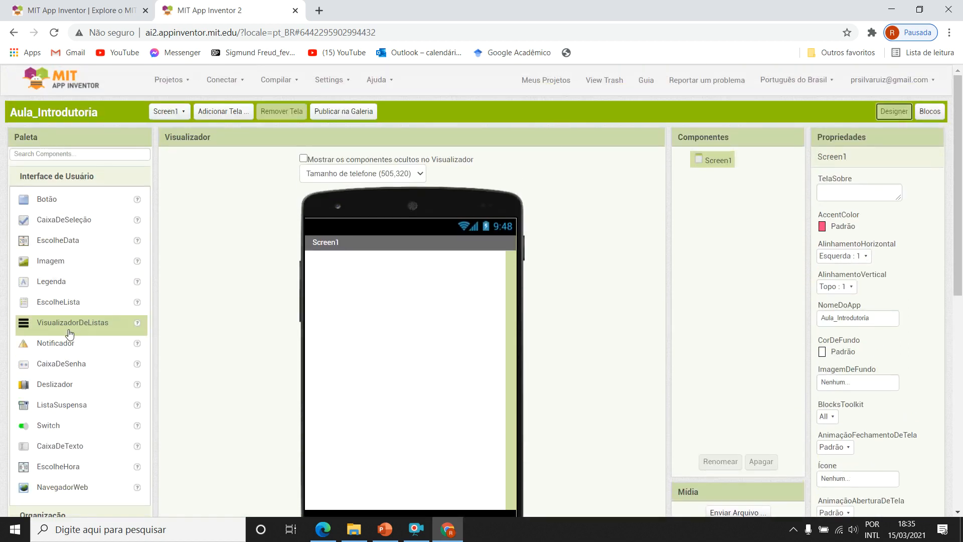
Expand the Organização component group and view the help description of OrganizaçãoHorizontal.
scroll(70, 339, "down", 2)
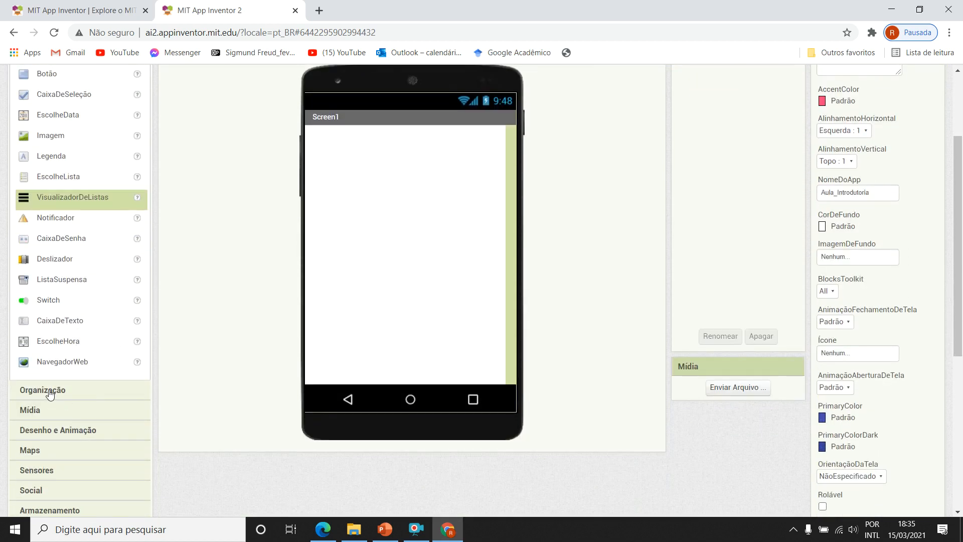
left_click(50, 392)
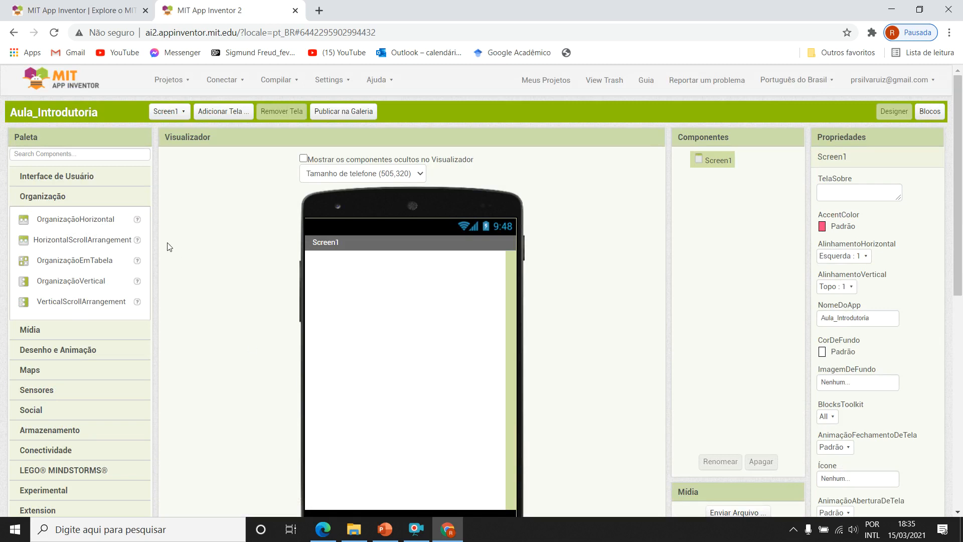
left_click(136, 220)
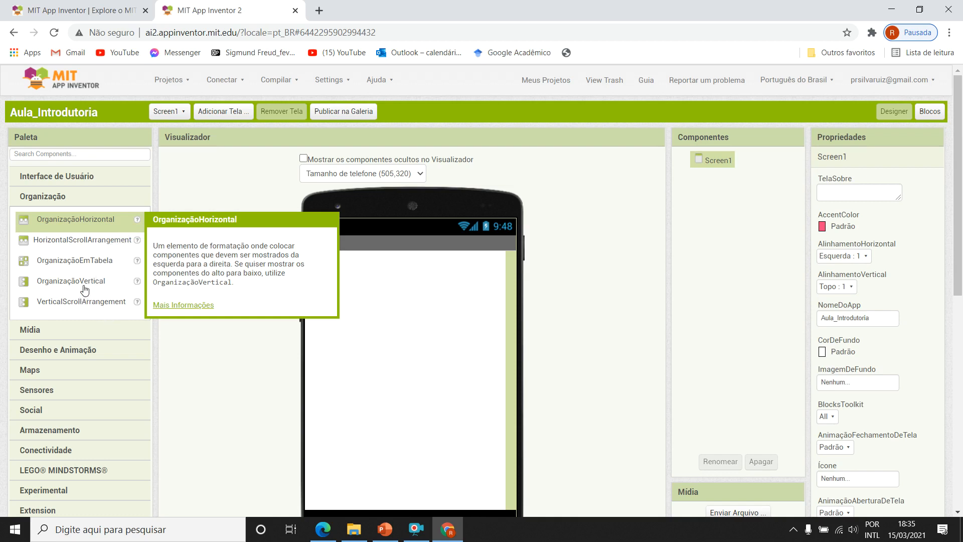
left_click(135, 223)
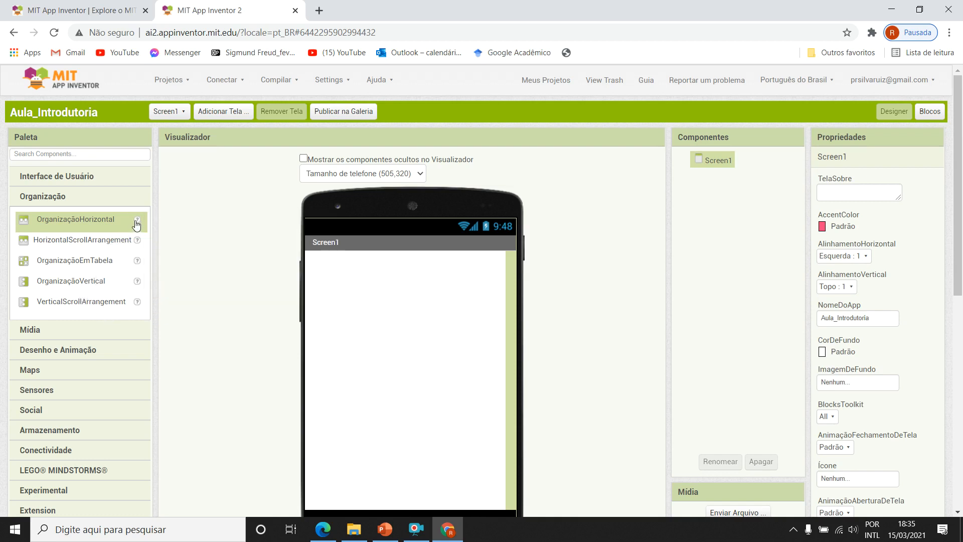
Add a Legenda component from the Interface de Usuário group to Screen1.
left_click(87, 177)
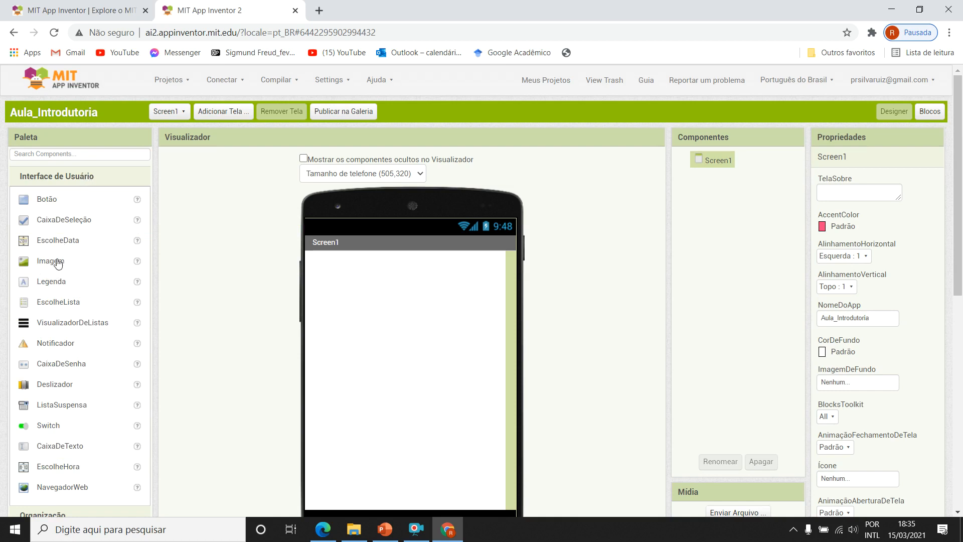
left_click(46, 285)
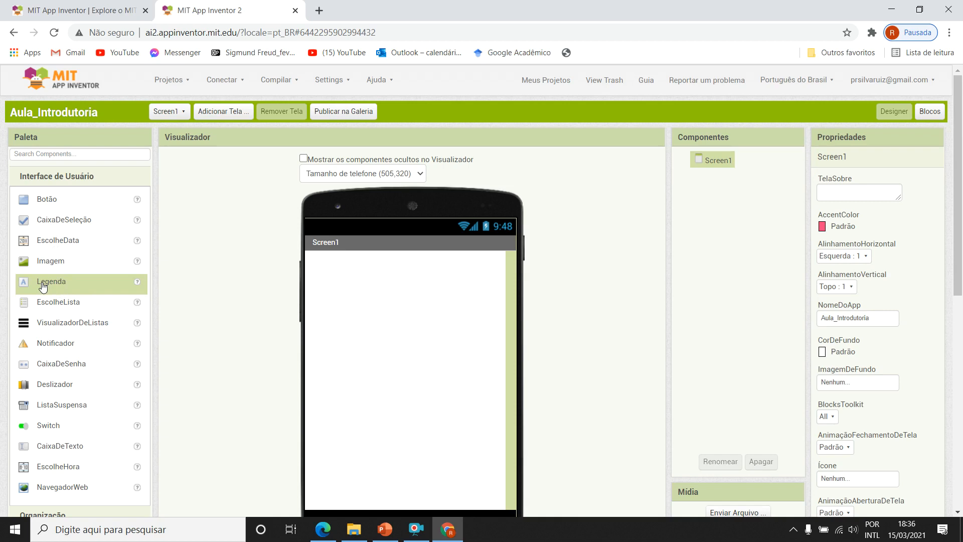
left_click_drag(42, 286, 382, 285)
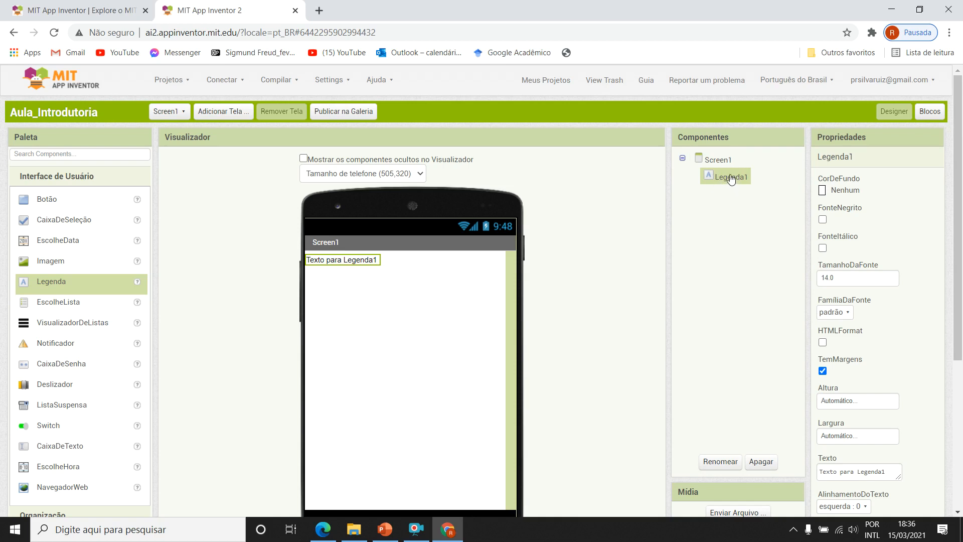
Set the background color (CorDeFundo) of Legenda1 to Ciano.
scroll(740, 248, "down", 3)
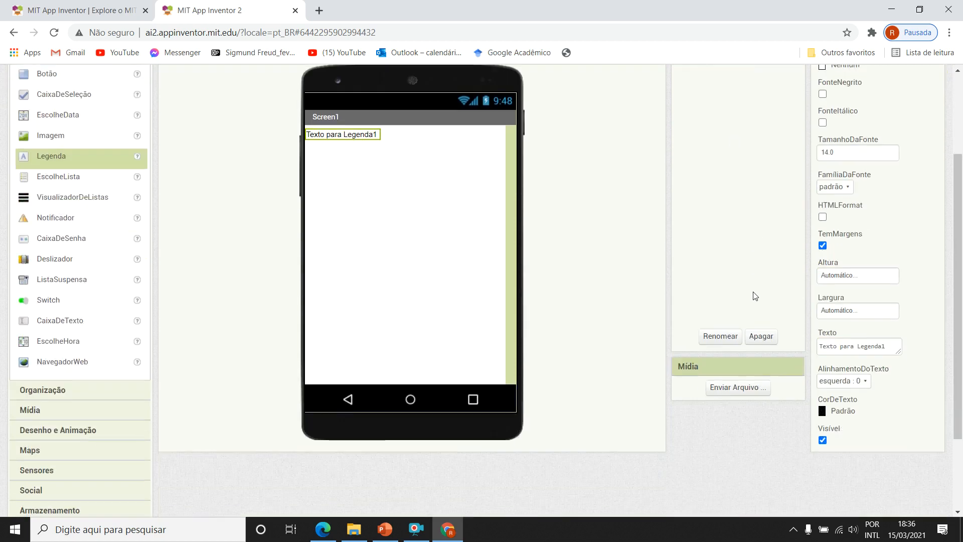
scroll(762, 311, "up", 2)
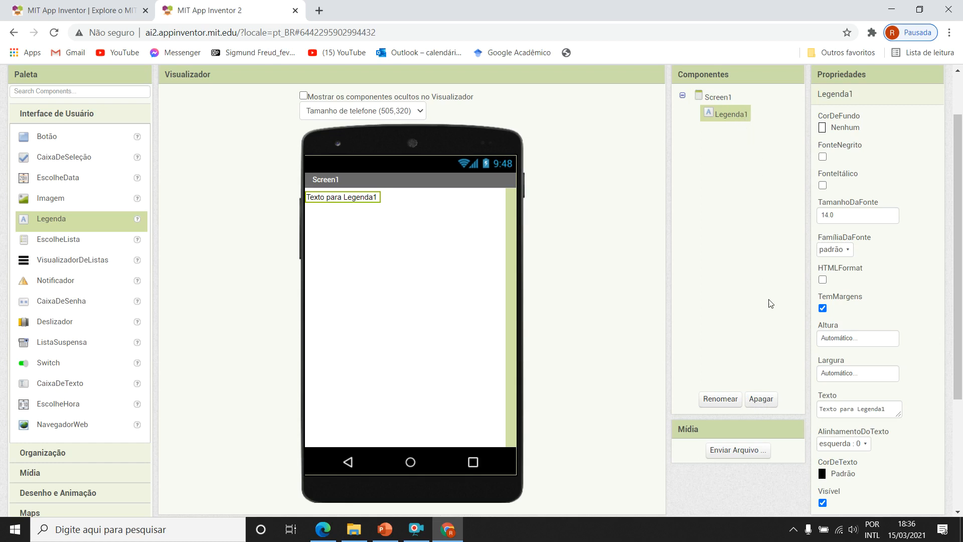
scroll(764, 302, "up", 2)
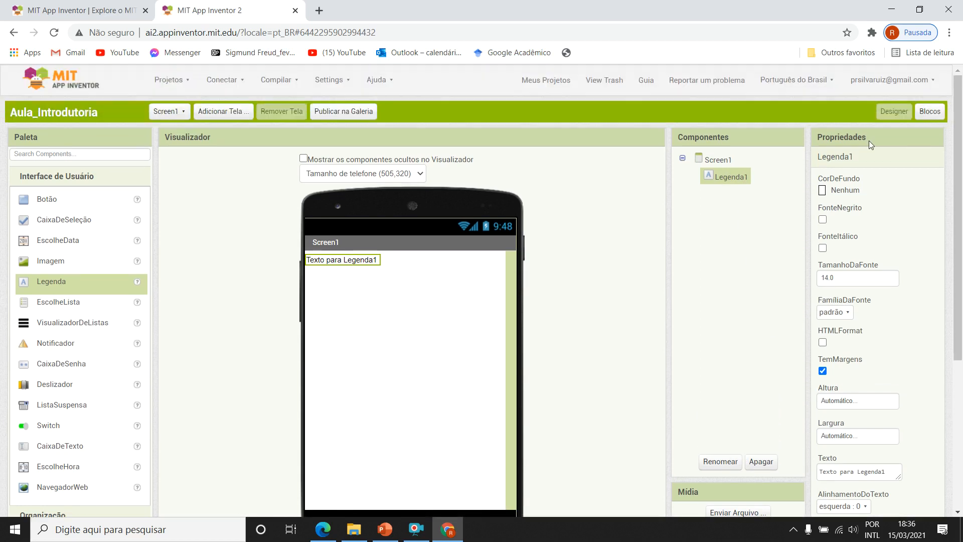
left_click(841, 191)
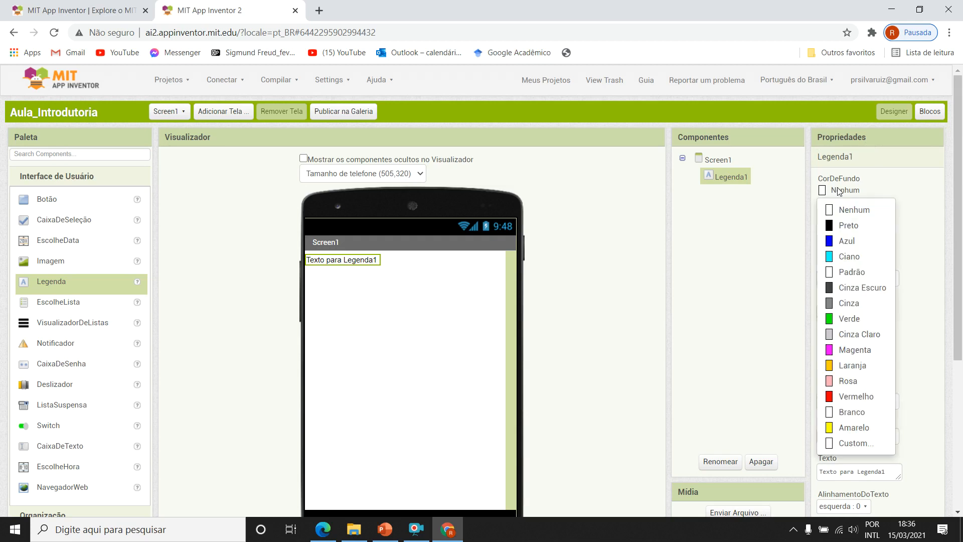
left_click(849, 256)
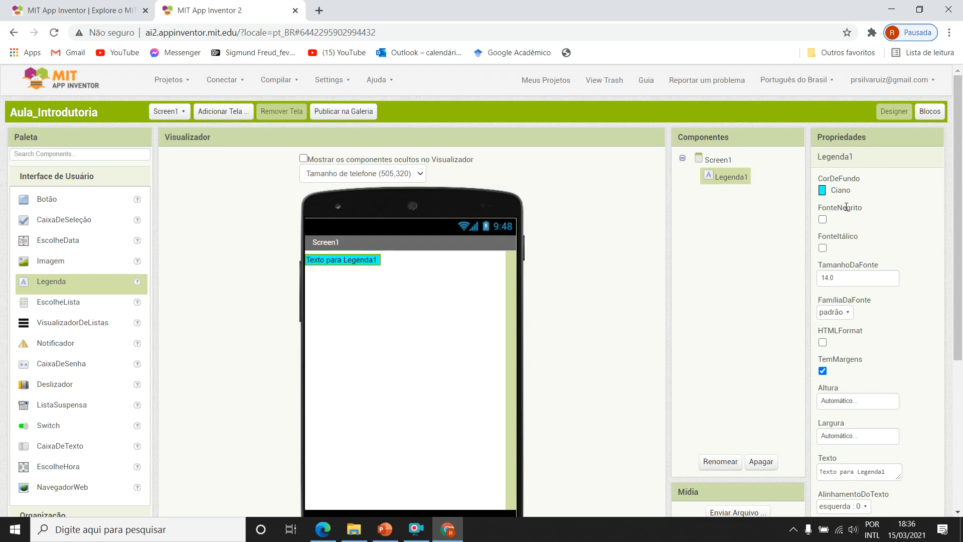
Make the text of Legenda1 bold and italic with a font size of 26.
left_click(823, 220)
left_click(822, 248)
left_click(848, 276)
type("26")
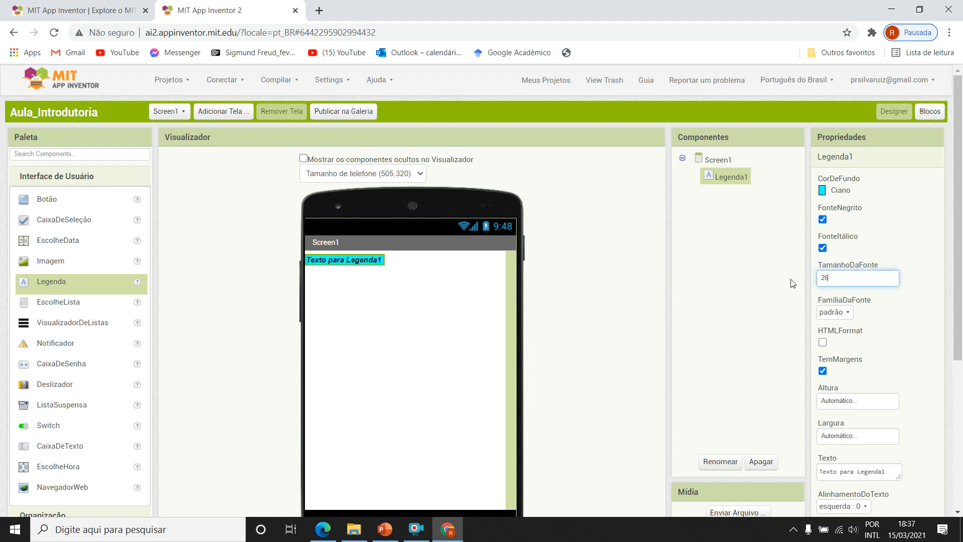
key("Return")
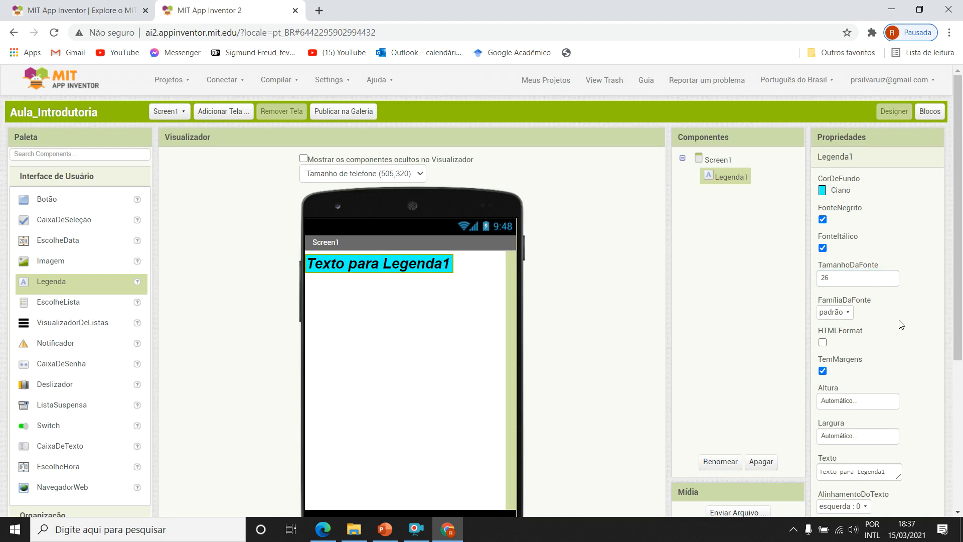
Try the mono-espaçada and sem serifa font families on Legenda1 and set the family back to padrão.
scroll(902, 324, "down", 1)
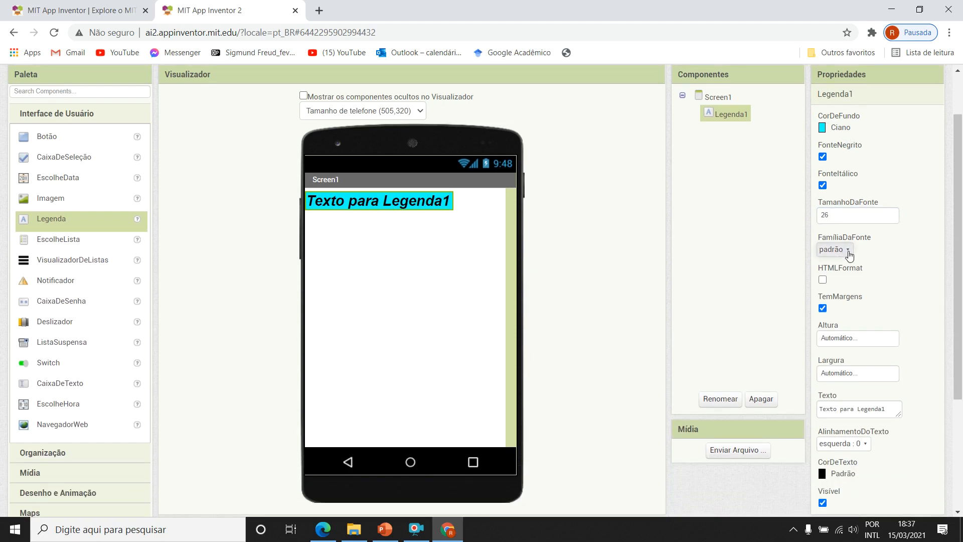
left_click(849, 254)
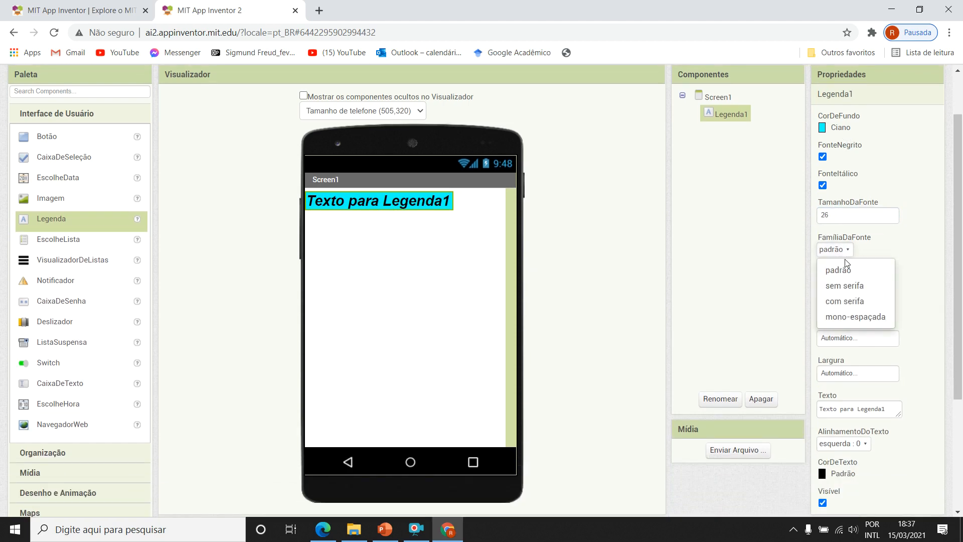
left_click(850, 317)
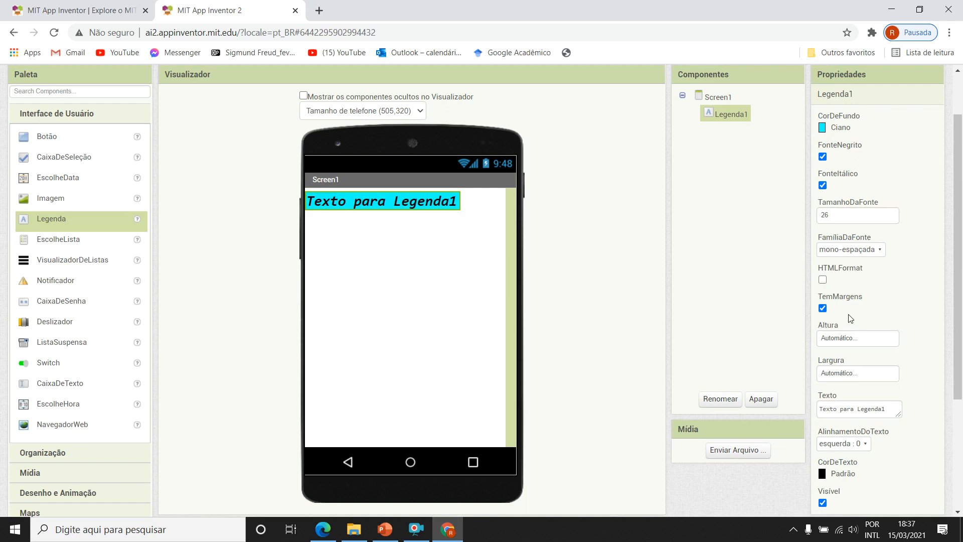
left_click(849, 251)
left_click(849, 285)
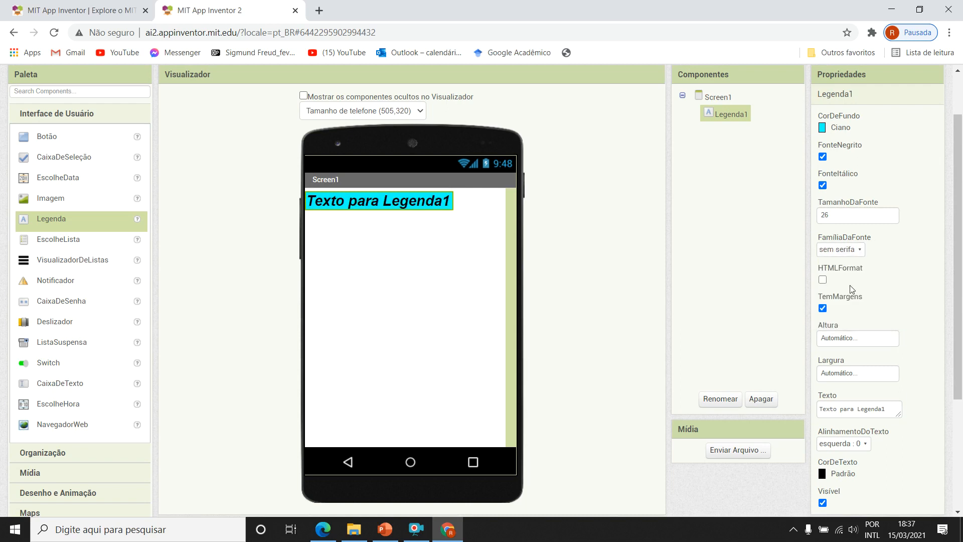
left_click(852, 251)
left_click(849, 270)
Enable HTMLFormat for Legenda1 and toggle TemMargens off and back on.
left_click(822, 279)
left_click(822, 281)
left_click(823, 280)
scroll(899, 290, "down", 1)
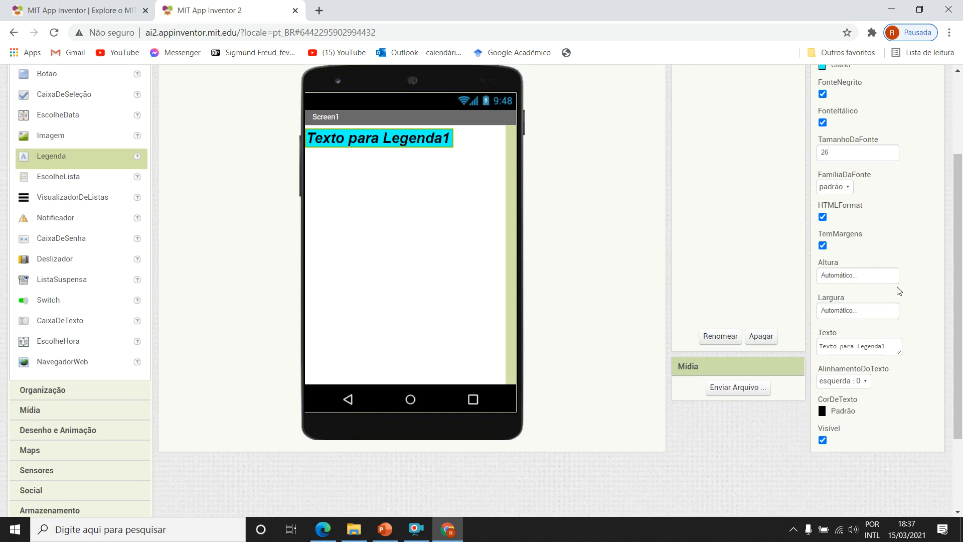
left_click(824, 249)
left_click(823, 247)
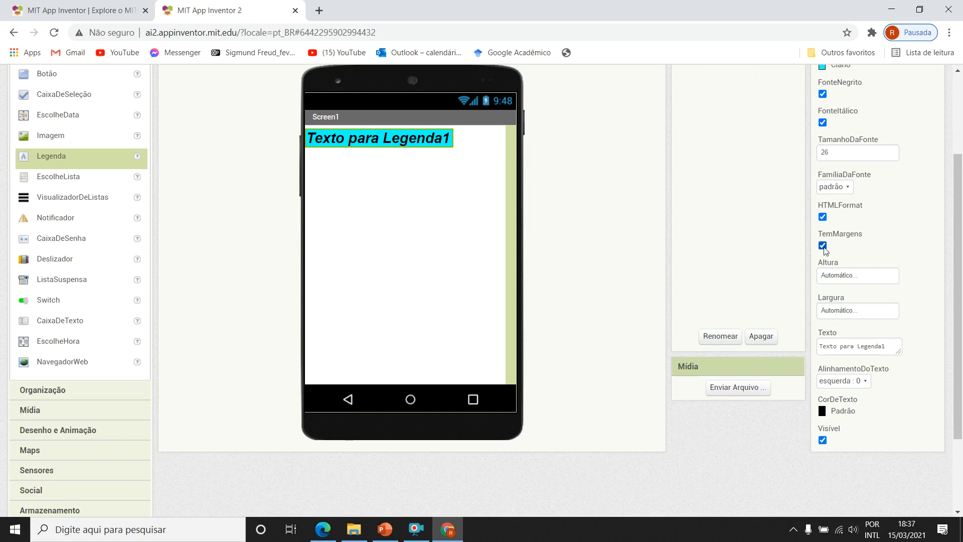
Set the height (Altura) of Legenda1 to Preencher principal.
left_click(854, 277)
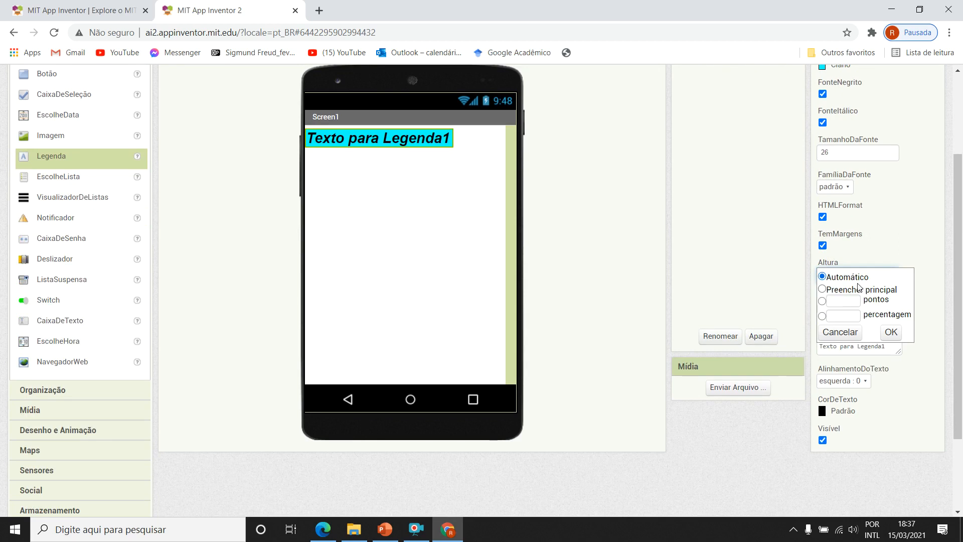
left_click(822, 290)
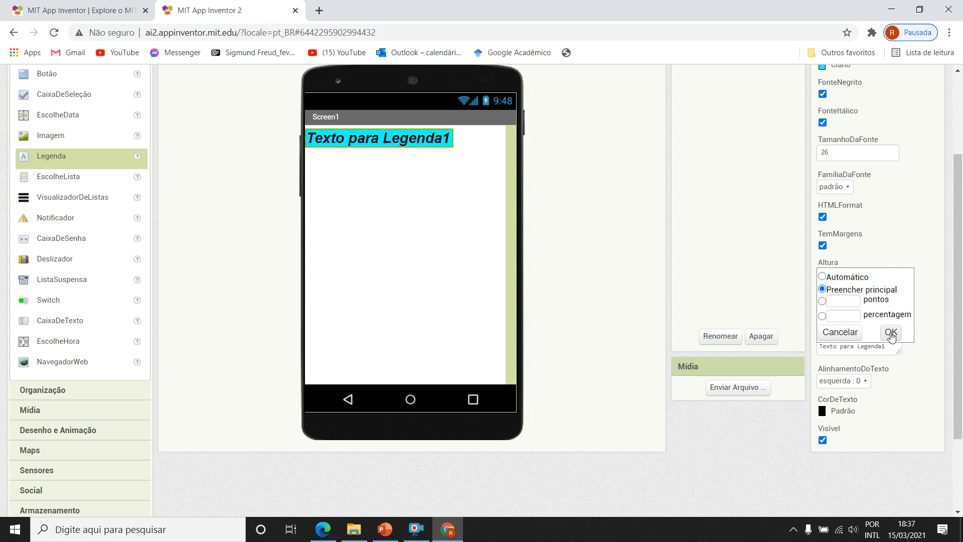
left_click(891, 333)
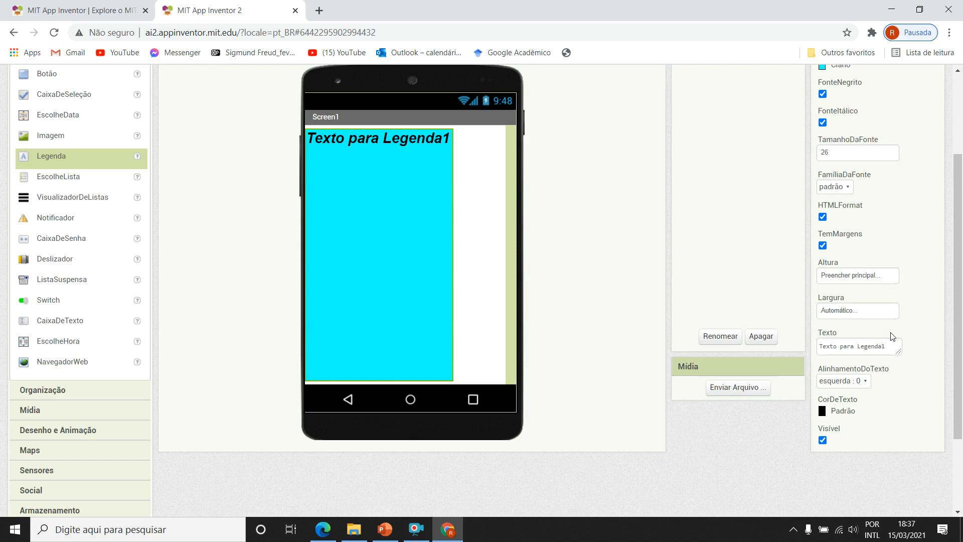
Try selecting the pontos and percentagem height options for Legenda1 and set its height back to Automático.
left_click(878, 276)
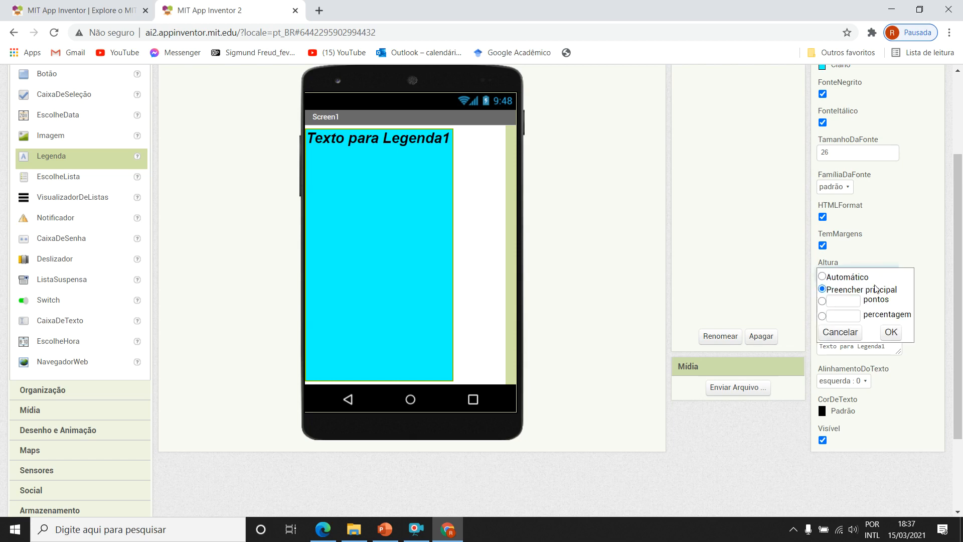
left_click(837, 301)
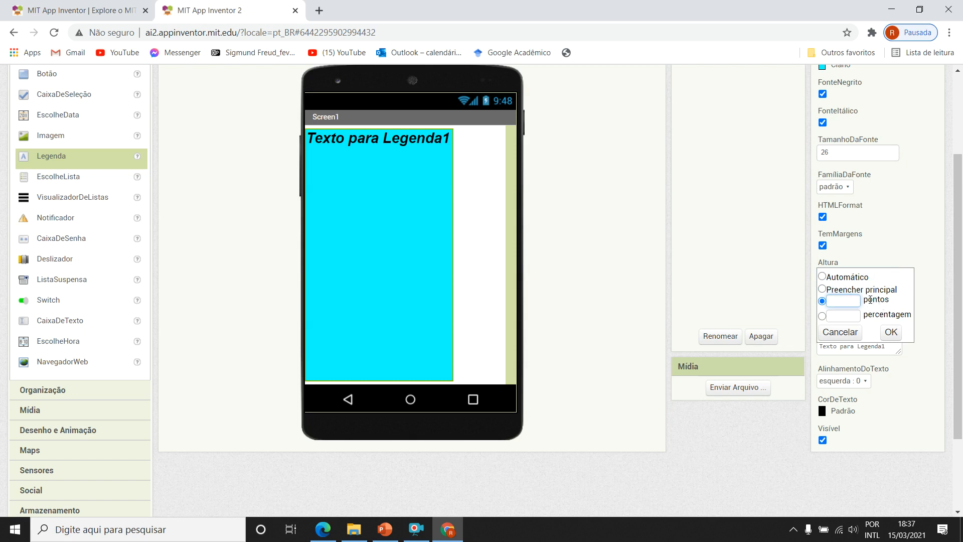
left_click(840, 316)
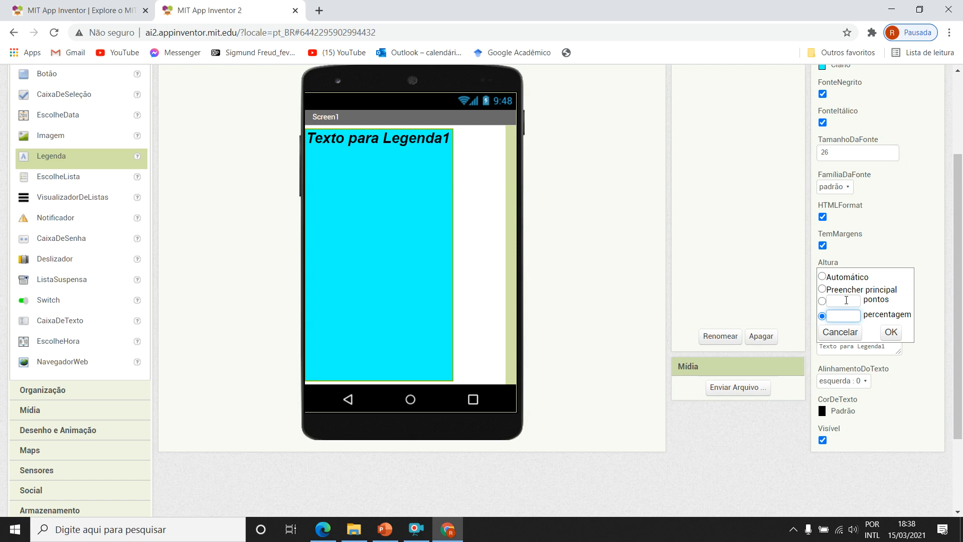
left_click(846, 300)
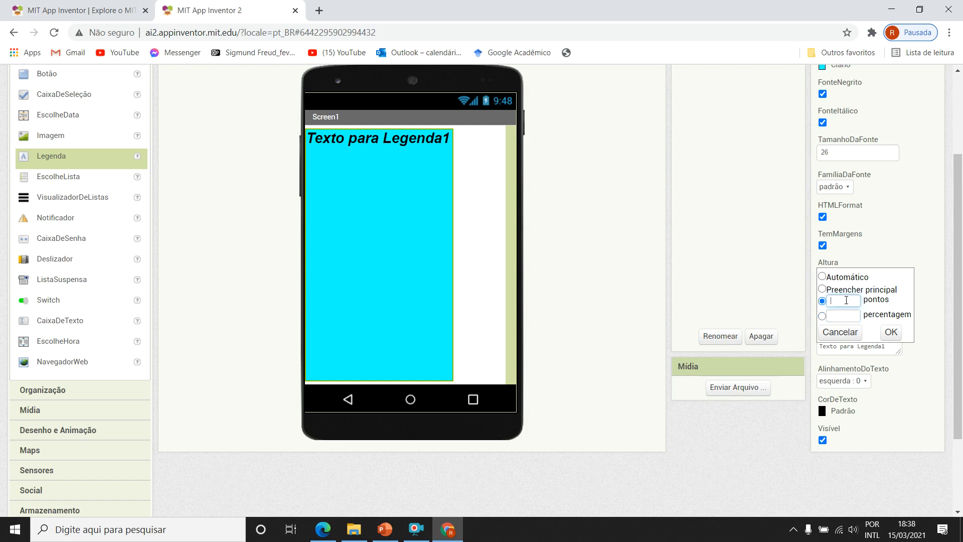
left_click(822, 276)
left_click(891, 333)
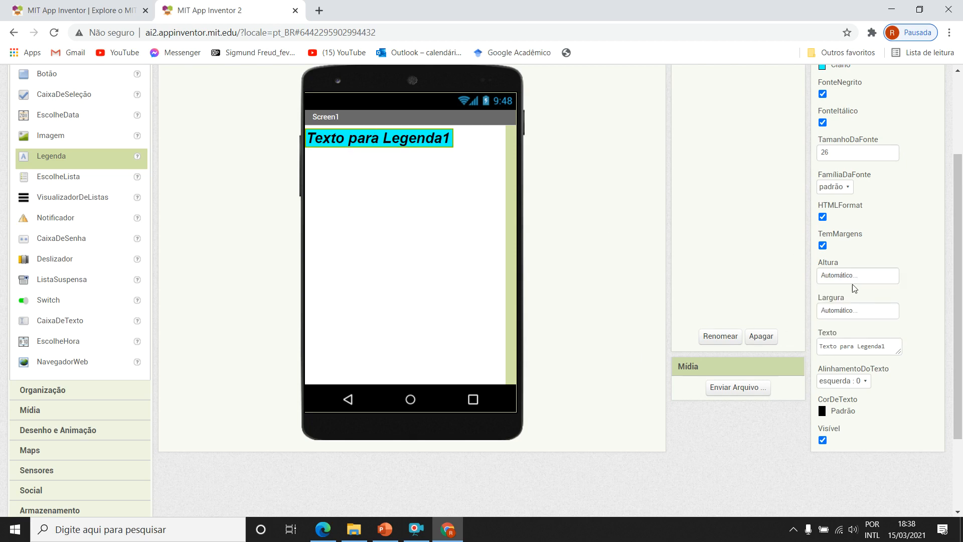
Set the width (Largura) of Legenda1 to Preencher principal.
left_click(859, 310)
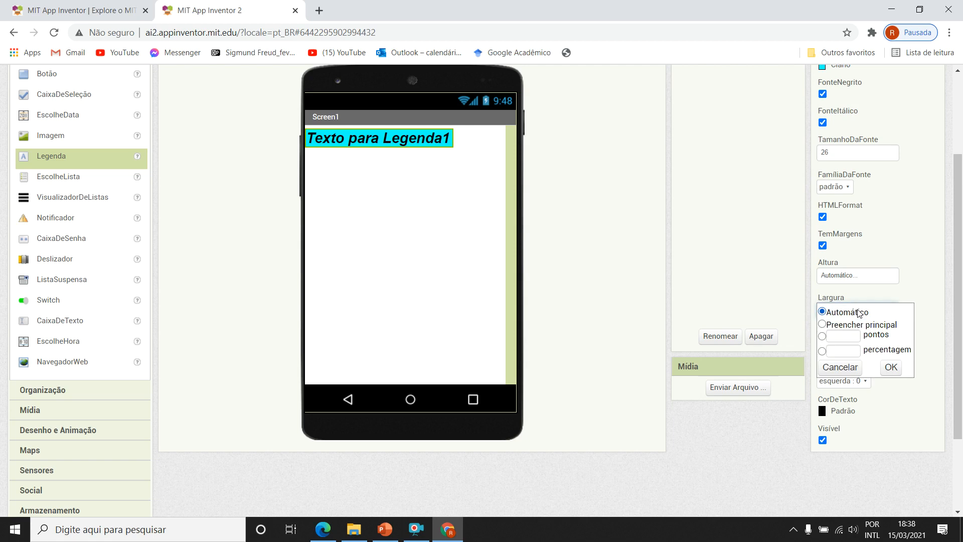
left_click(877, 328)
left_click(891, 367)
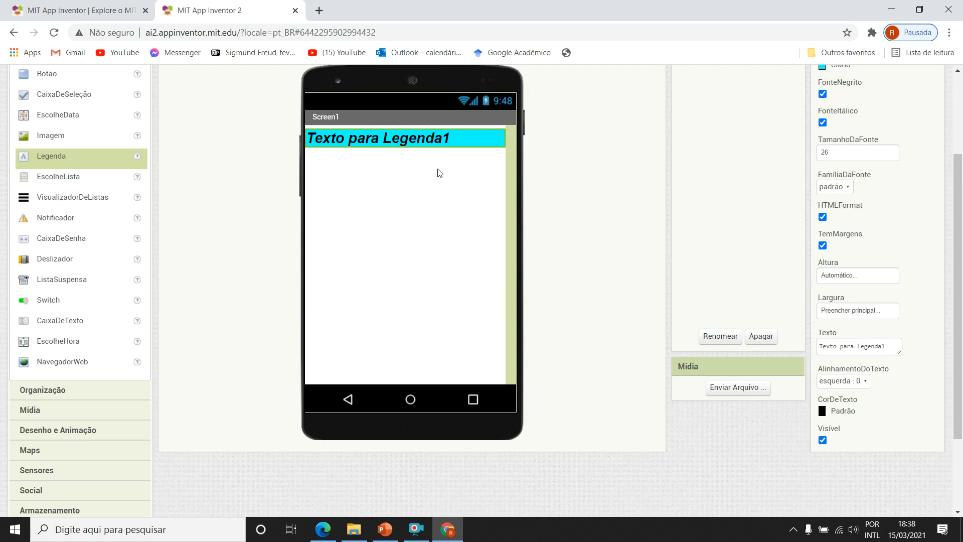
left_click(895, 313)
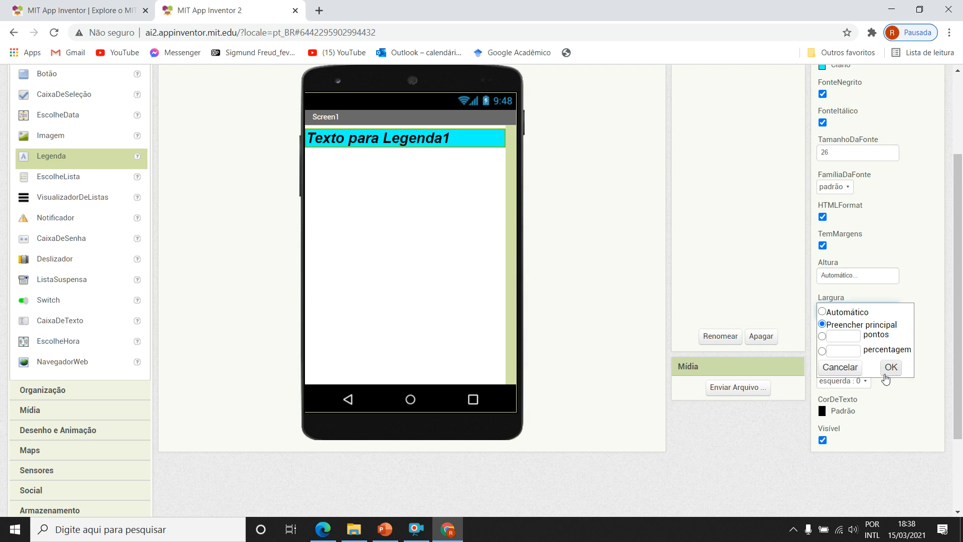
left_click(853, 372)
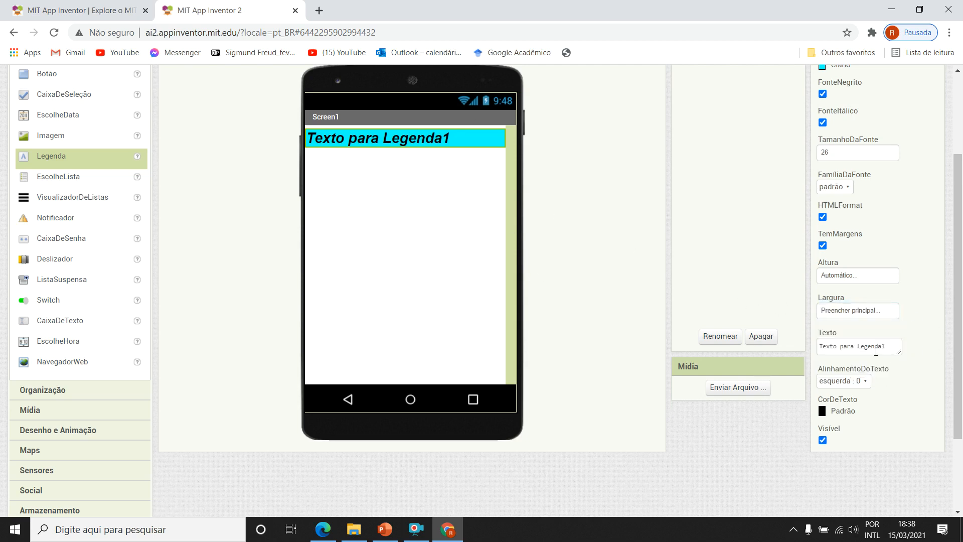
Replace the text of Legenda1 with "Introdução!!!".
key("ctrl+a")
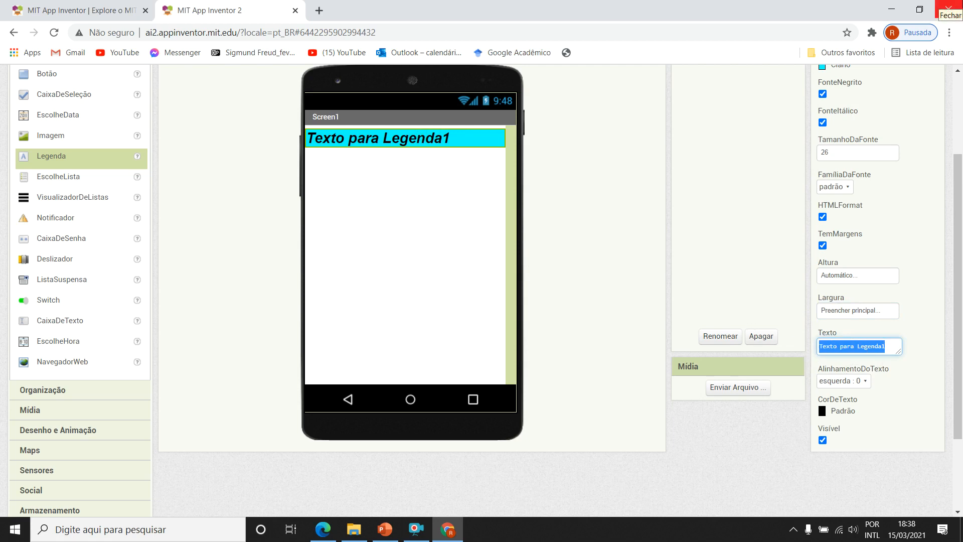
type("Introdu")
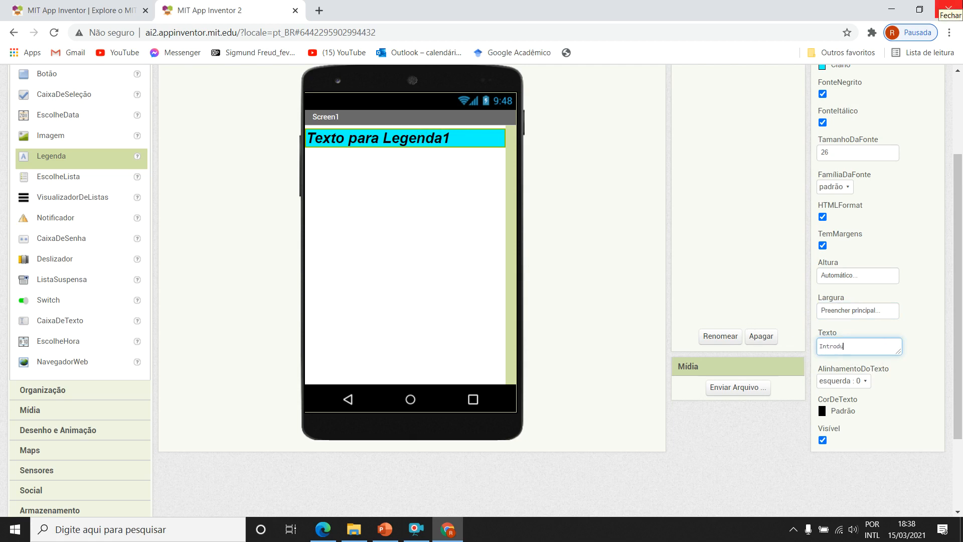
key("Return")
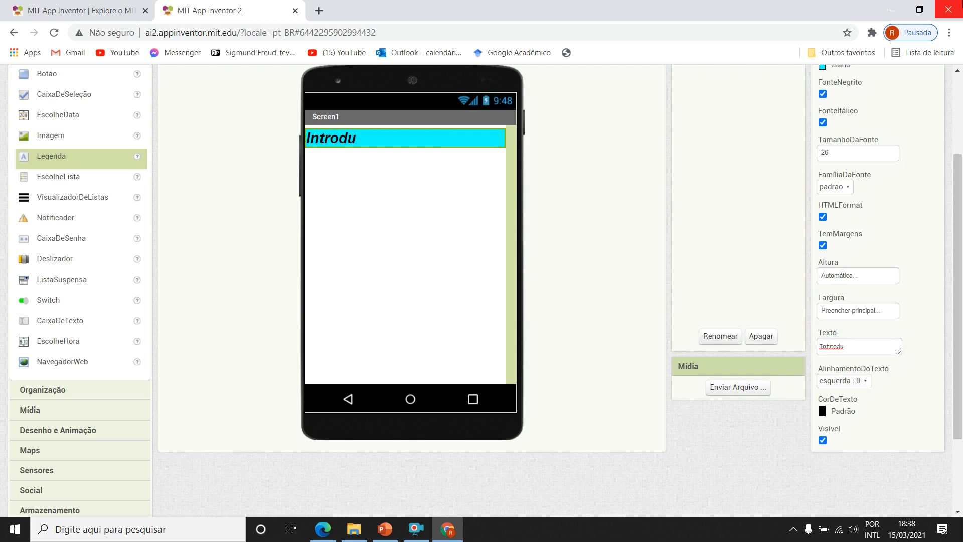
left_click(857, 345)
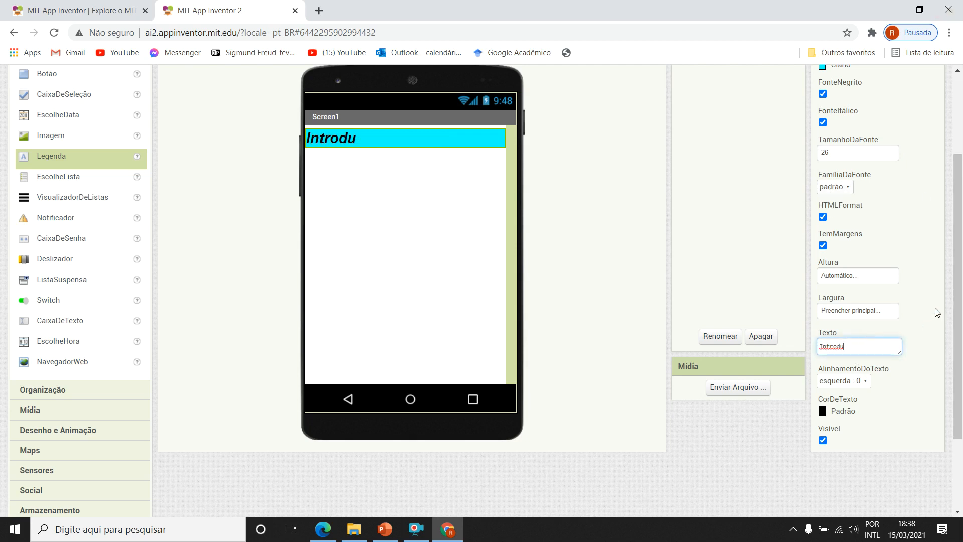
type("ção!!!")
key("Return")
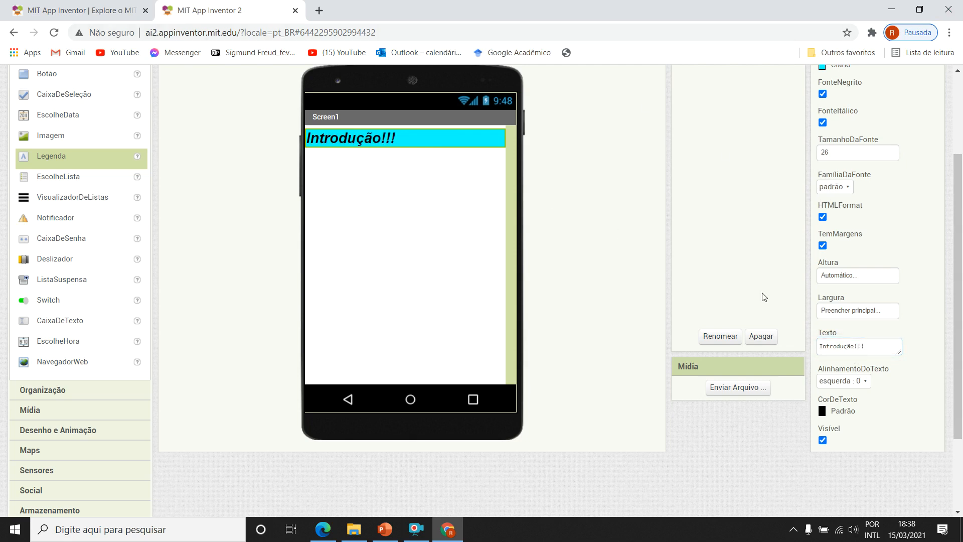
Set the text alignment (AlinhamentoDoTexto) of Legenda1 to centro : 1.
left_click(848, 380)
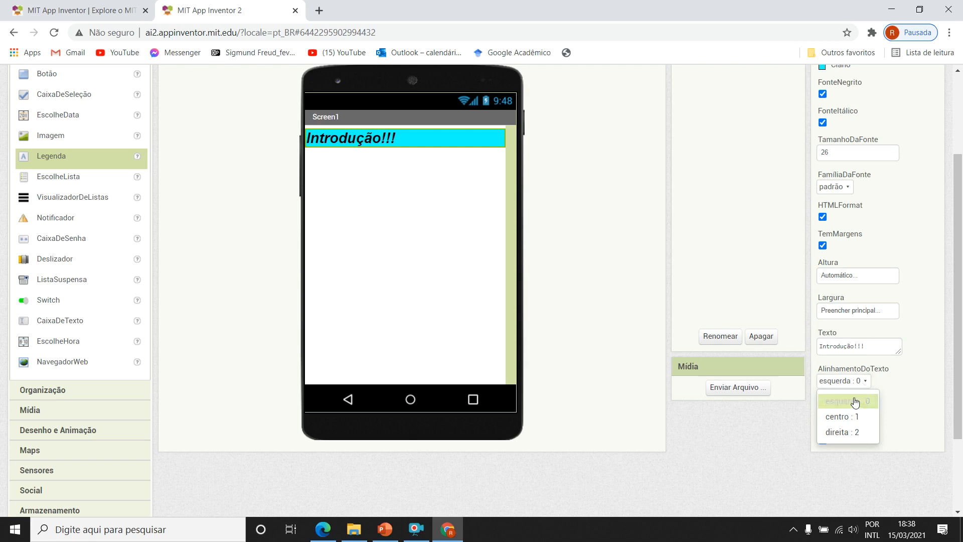
left_click(848, 417)
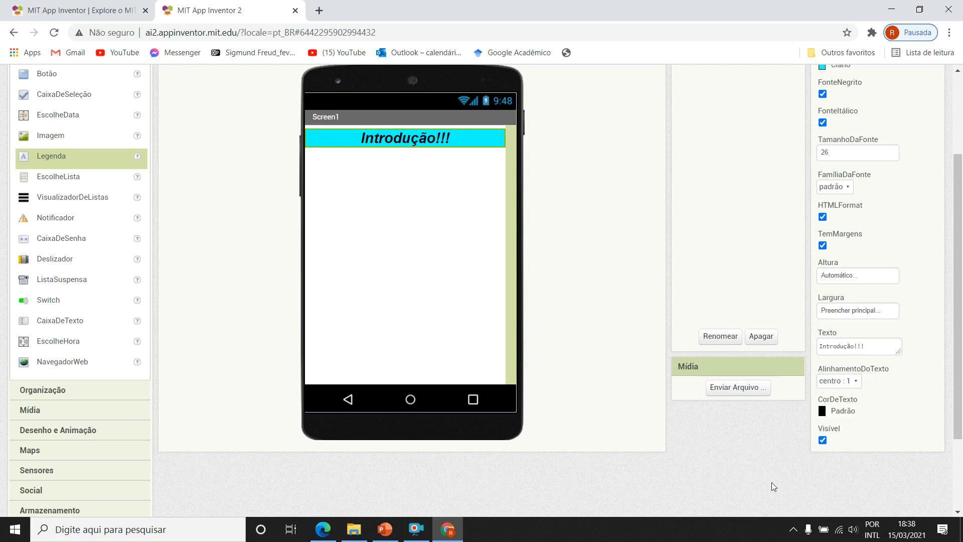
Set the text color (CorDeTexto) of Legenda1 to Vermelho.
left_click(843, 412)
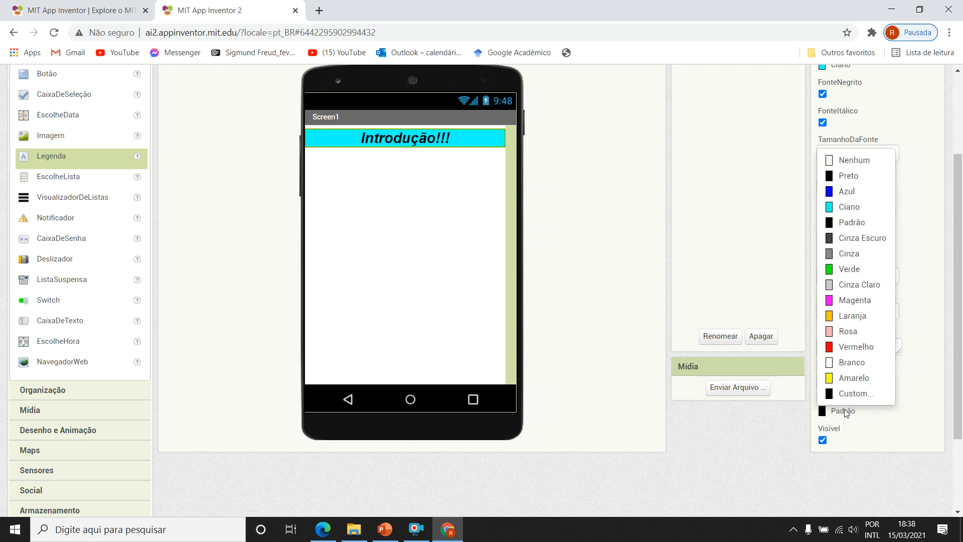
left_click(848, 346)
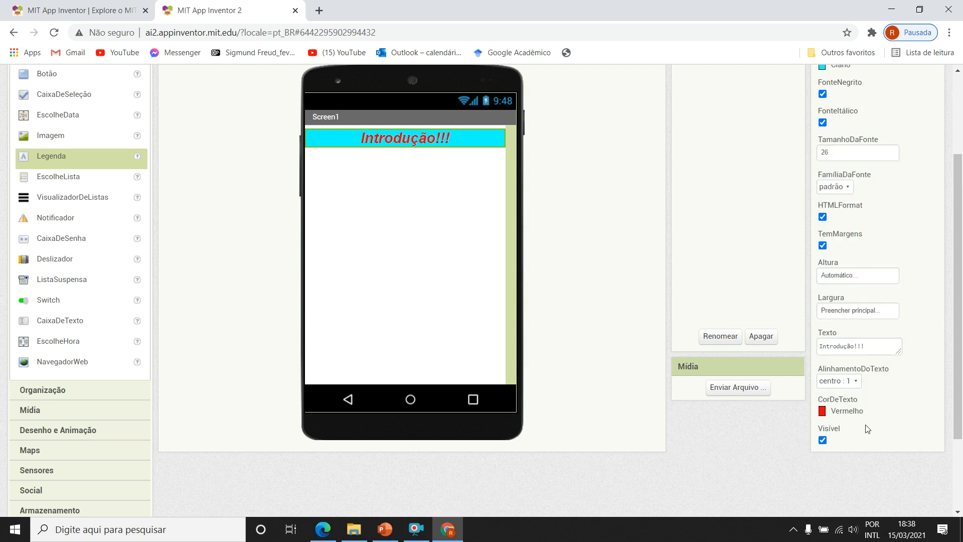
Turn off the Visível property of Legenda1 to hide the label, and turn it back on.
scroll(911, 404, "down", 3)
scroll(871, 344, "up", 4)
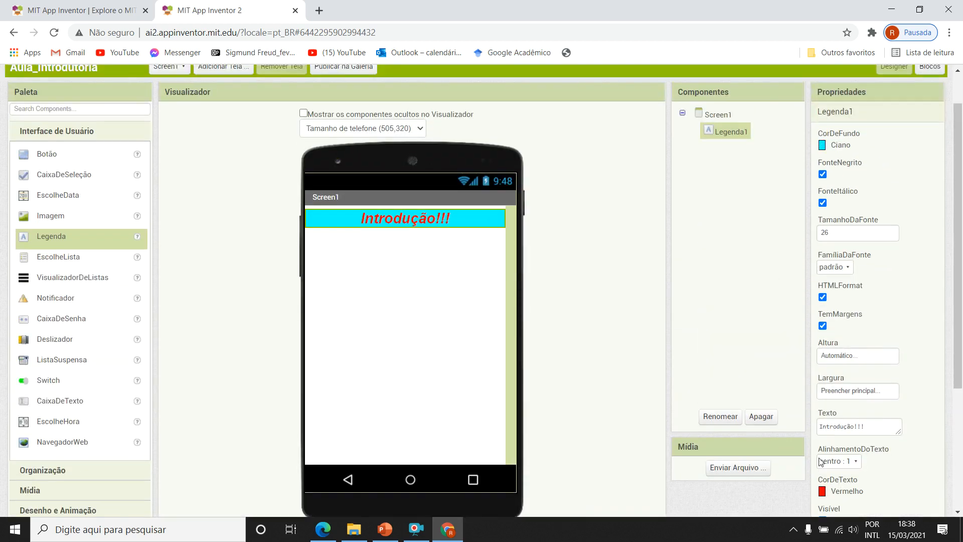
scroll(855, 436, "down", 3)
left_click(822, 395)
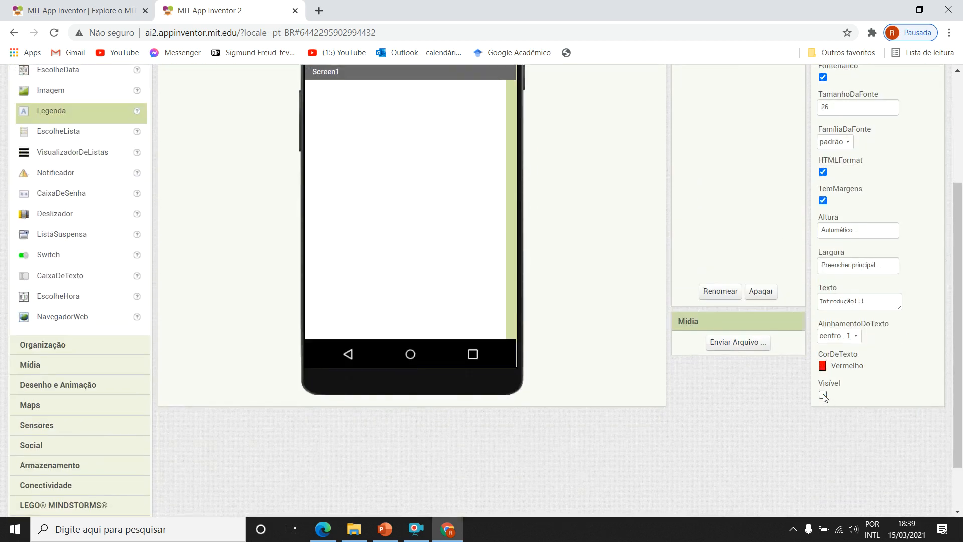
left_click(822, 395)
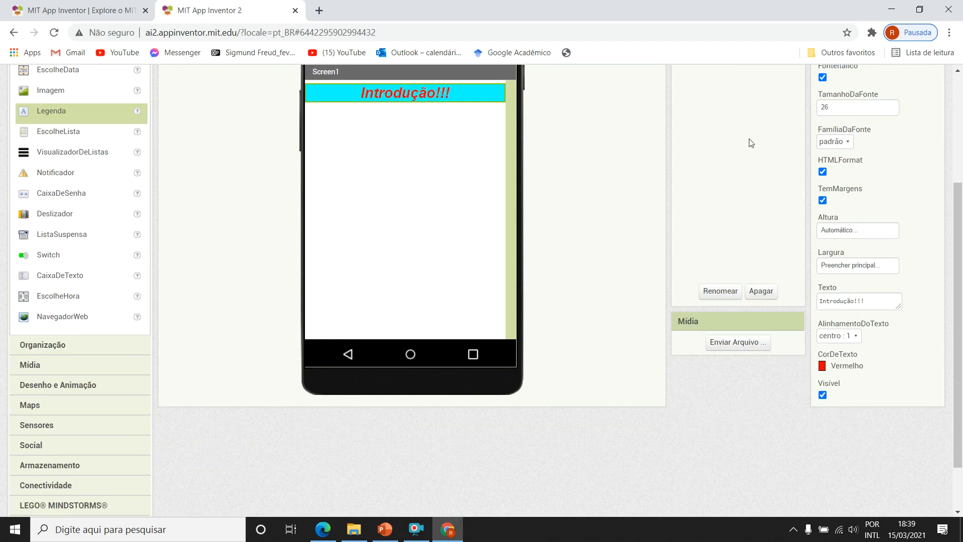
Add a Botão component to Screen1 below the Introdução!!! label.
scroll(768, 104, "up", 3)
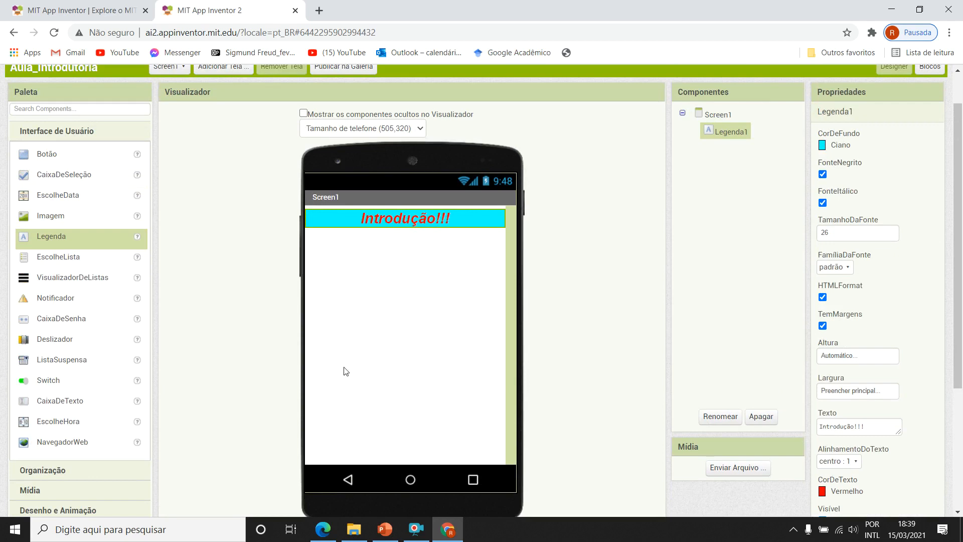
left_click(44, 157)
left_click_drag(55, 163, 362, 286)
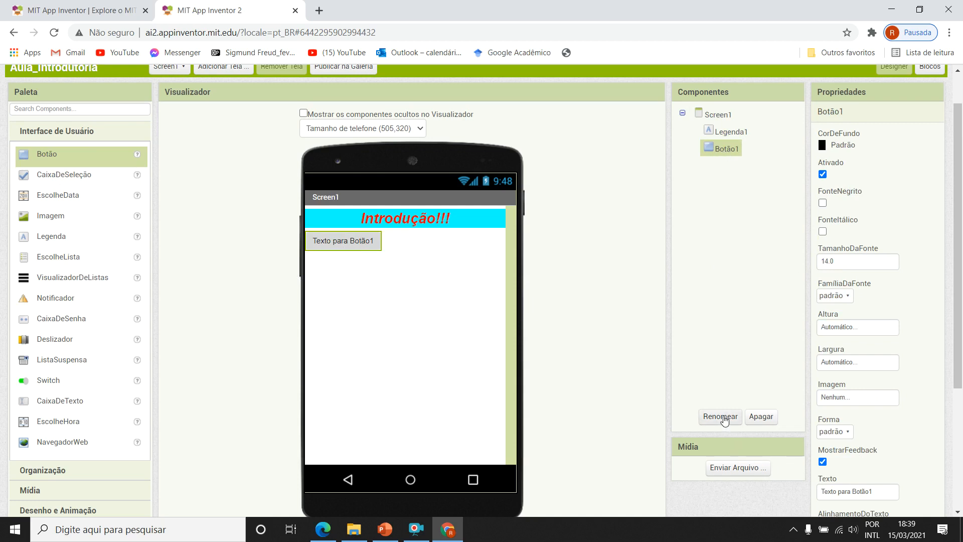
Rename the new button component as bt_1.
left_click(720, 416)
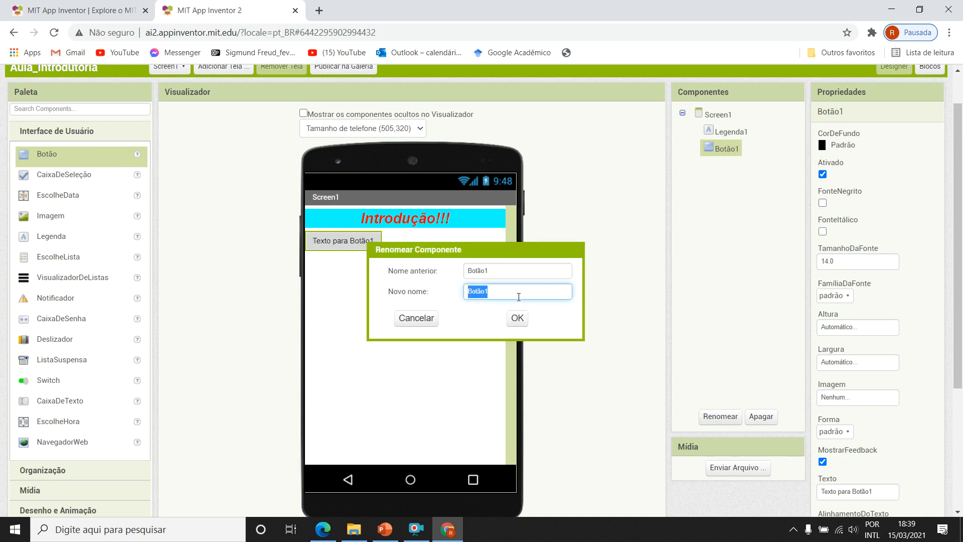
type("Bt_1")
key("Home")
key("Delete")
type("b")
key("Return")
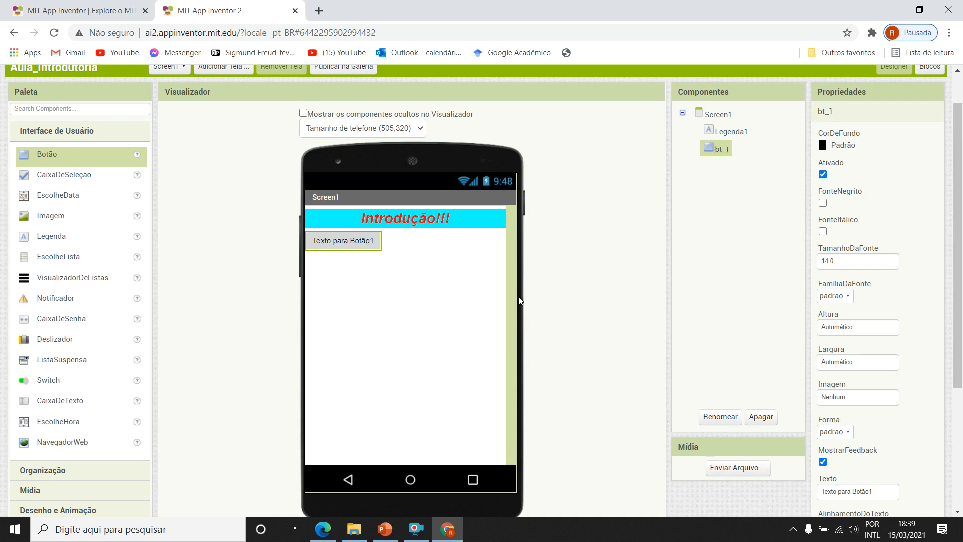
Rename the Legenda1 component as lgd_1.
left_click(740, 135)
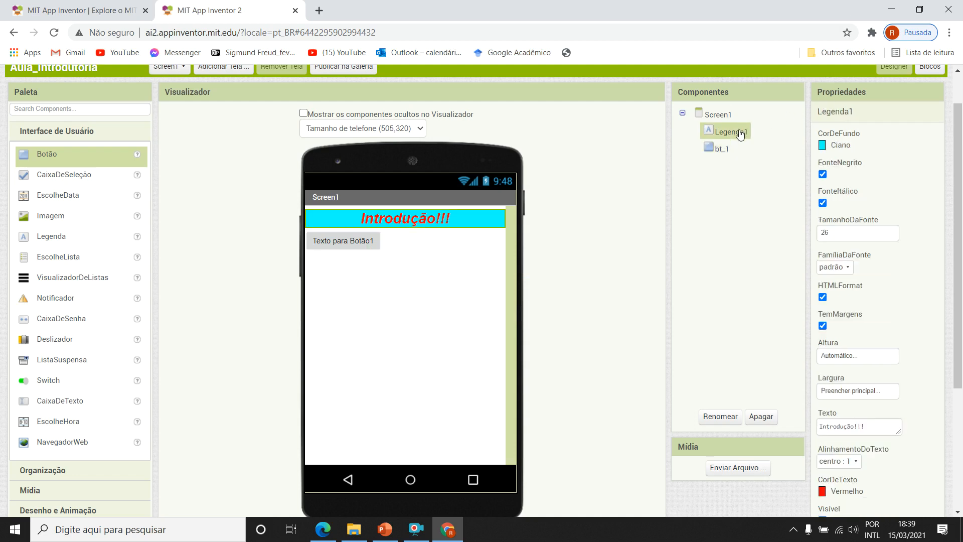
left_click(720, 416)
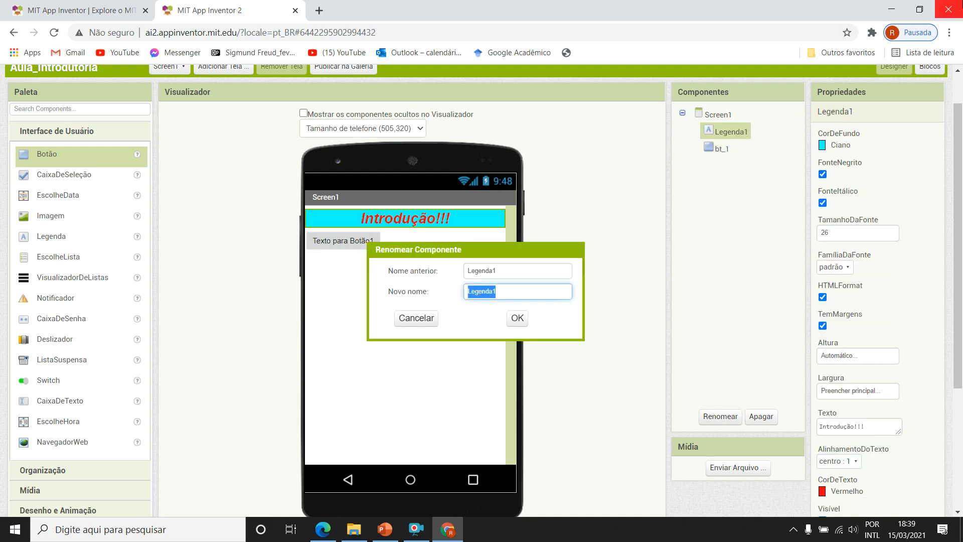
type("l")
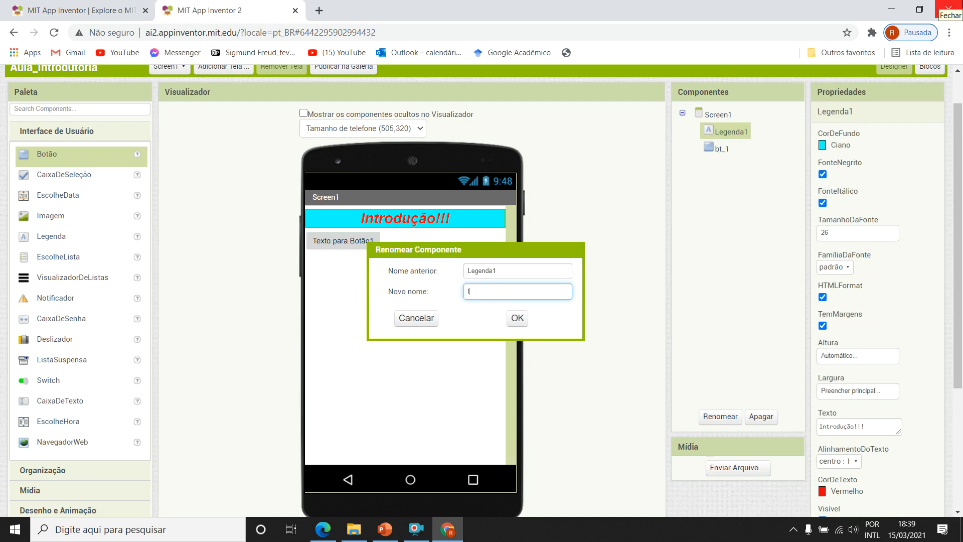
type("gd_1")
key("Return")
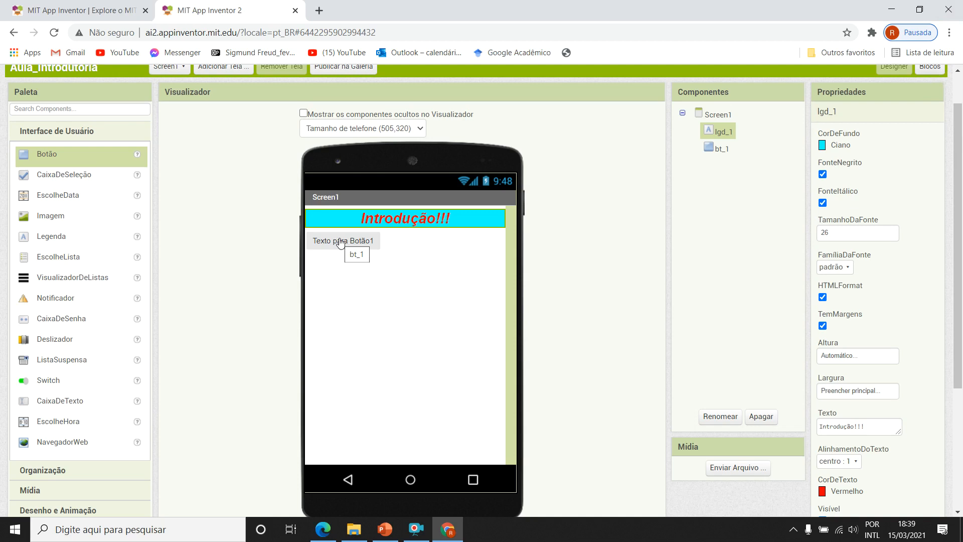
Compare the properties of the lgd_1 label and the bt_1 button, examining the button's full property list.
left_click(727, 150)
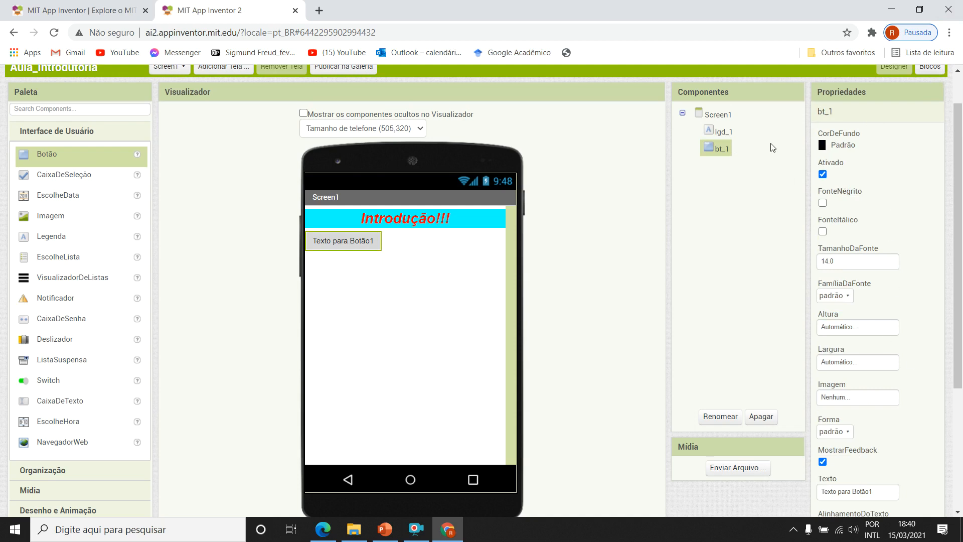
left_click(726, 131)
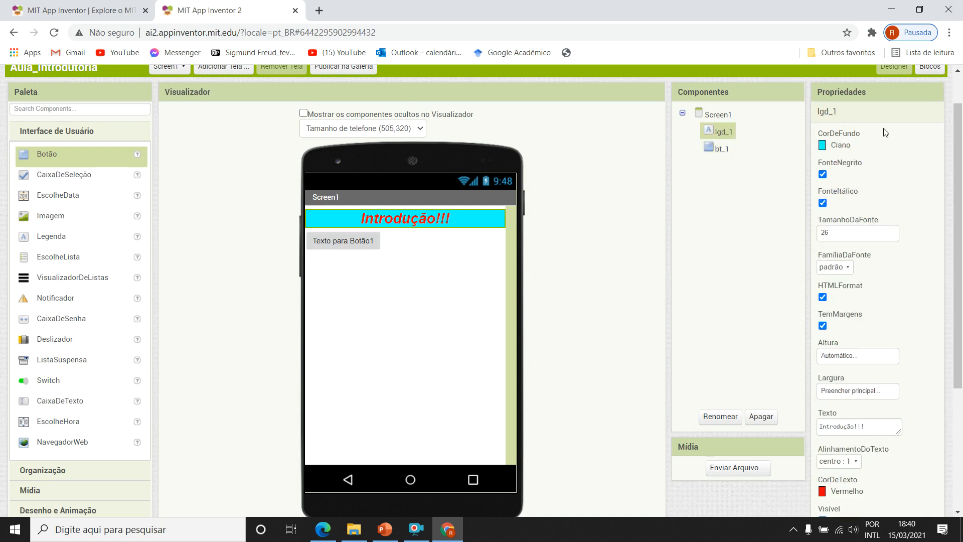
left_click(720, 149)
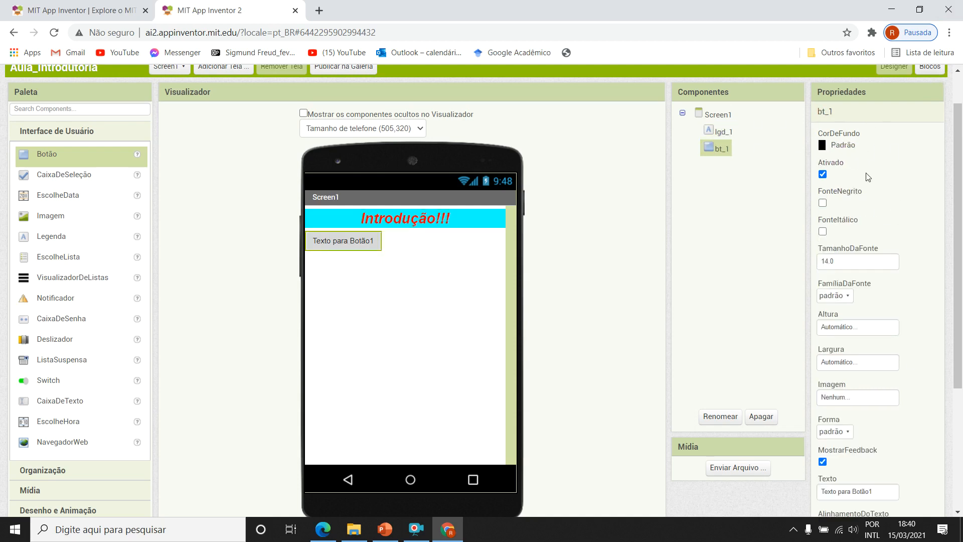
left_click(719, 131)
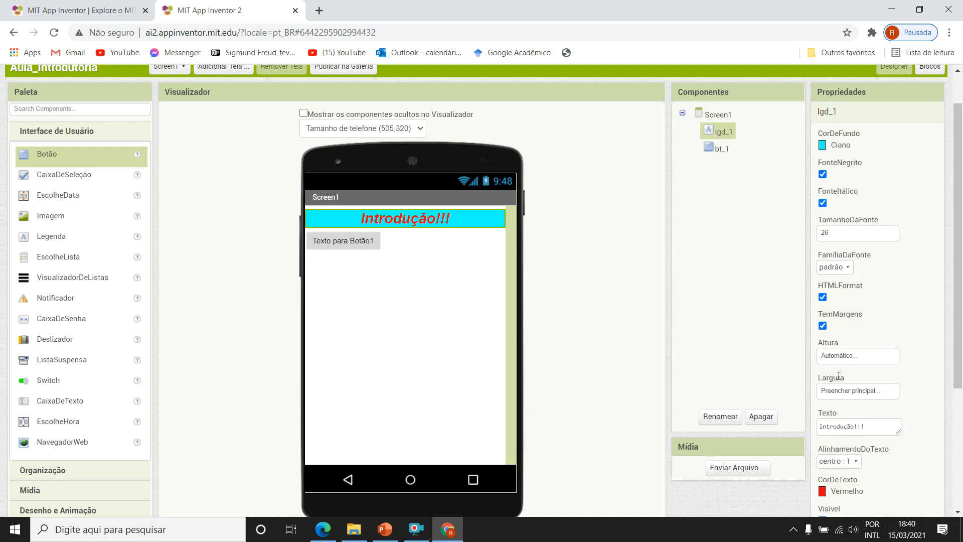
left_click(721, 148)
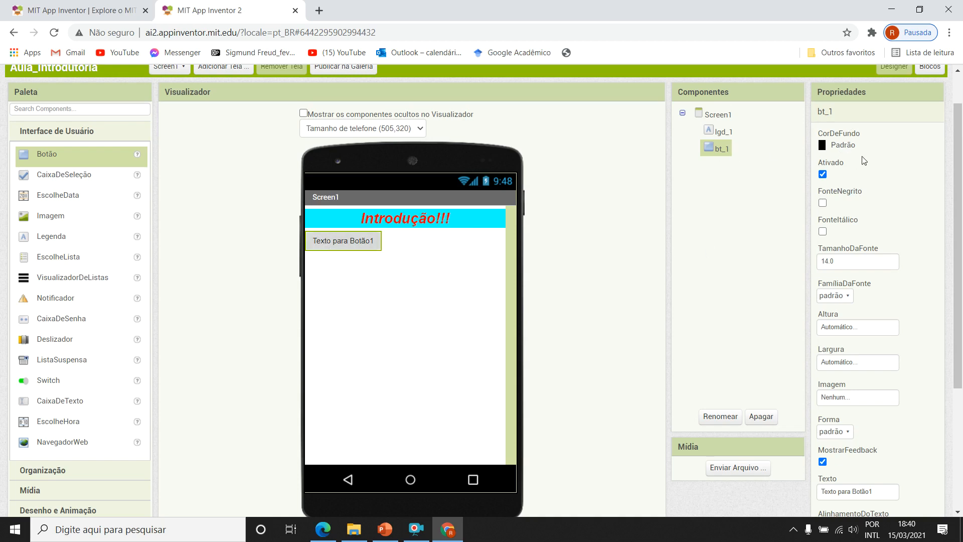
scroll(902, 376, "down", 1)
scroll(902, 375, "down", 3)
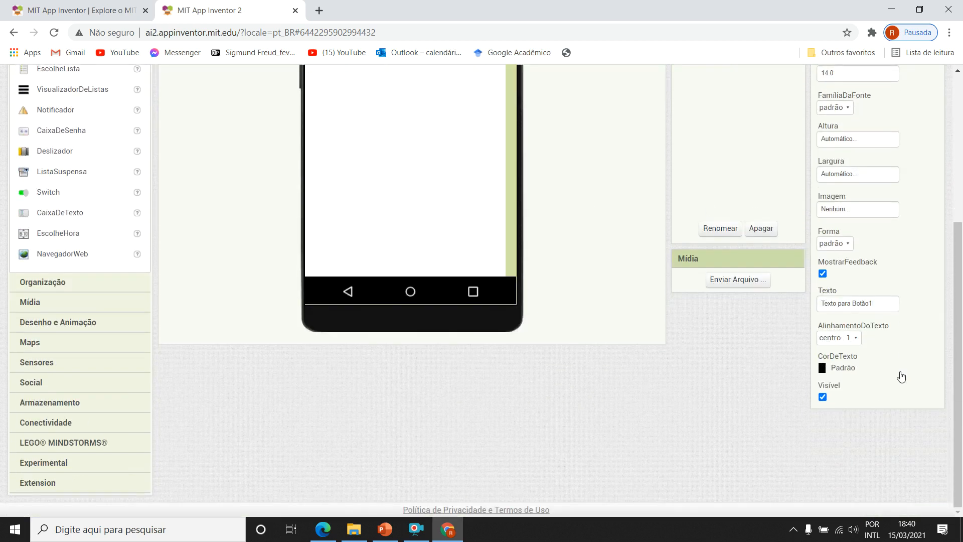
scroll(902, 375, "up", 2)
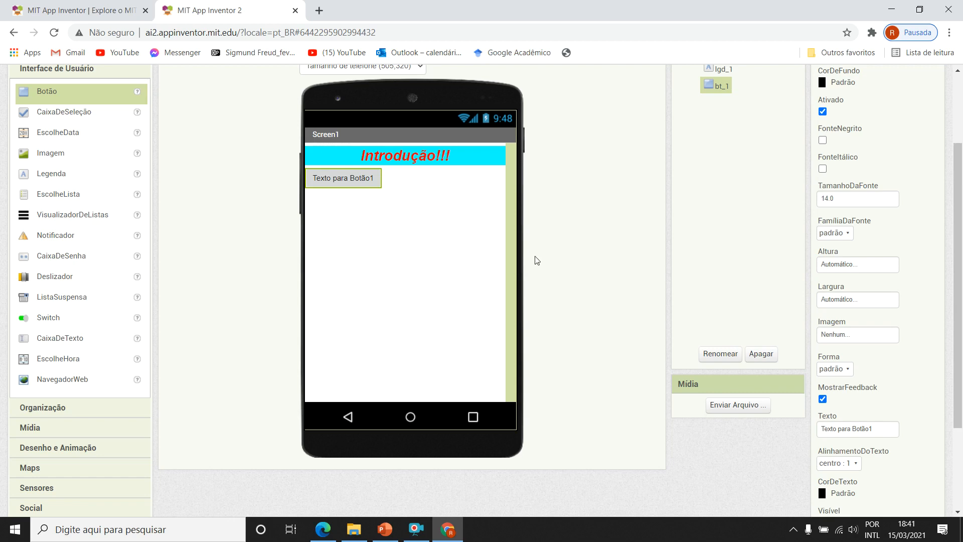
scroll(622, 252, "up", 3)
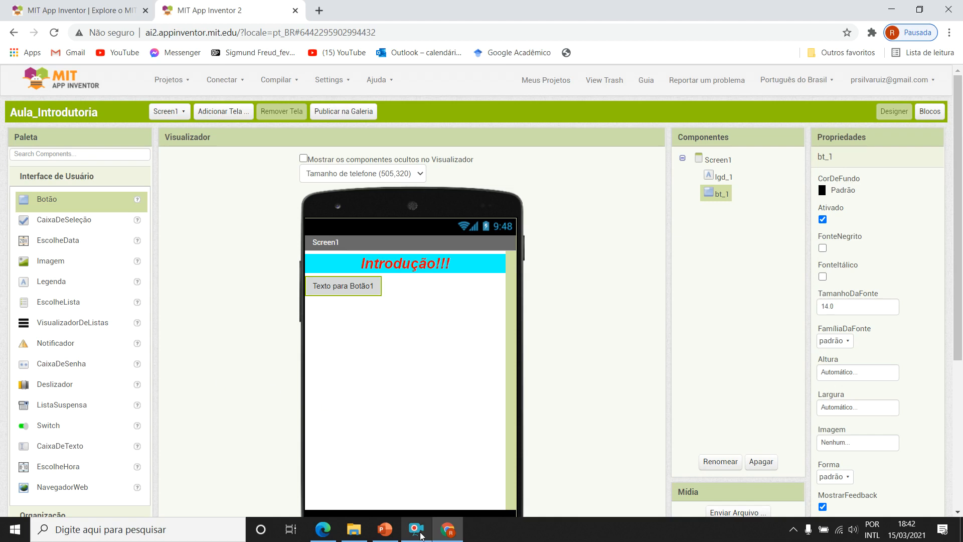
left_click(422, 536)
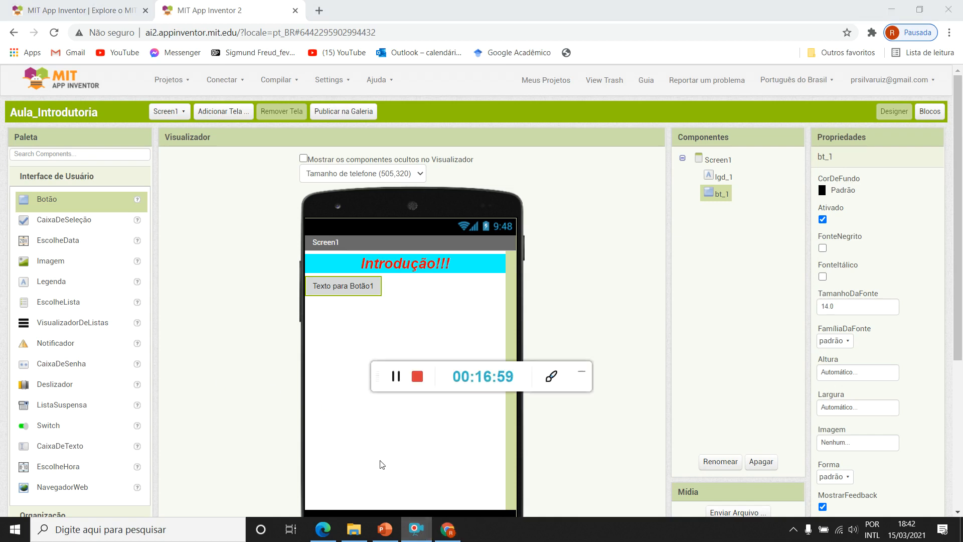